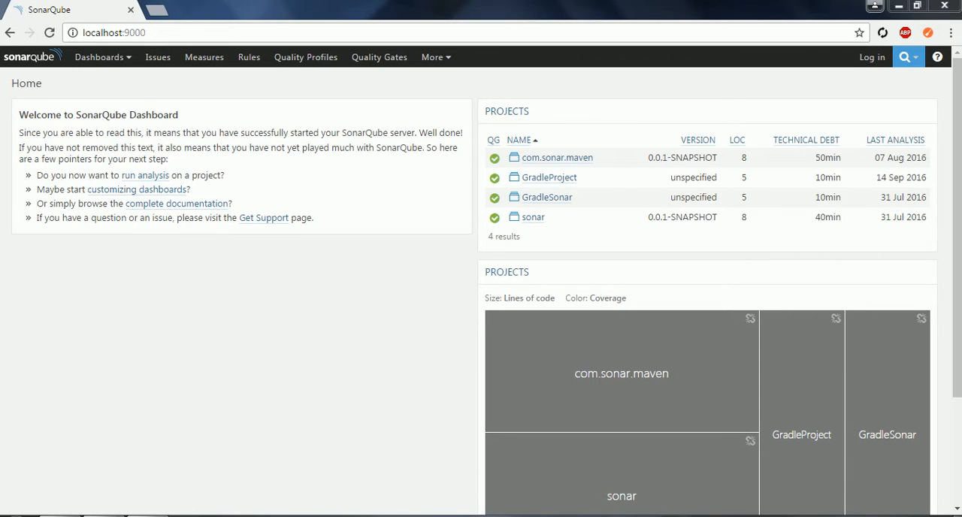
# - Log in to the SonarQube server at localhost:9000 with the administrator account
pyautogui.click(161, 33)
pyautogui.click(162, 33)
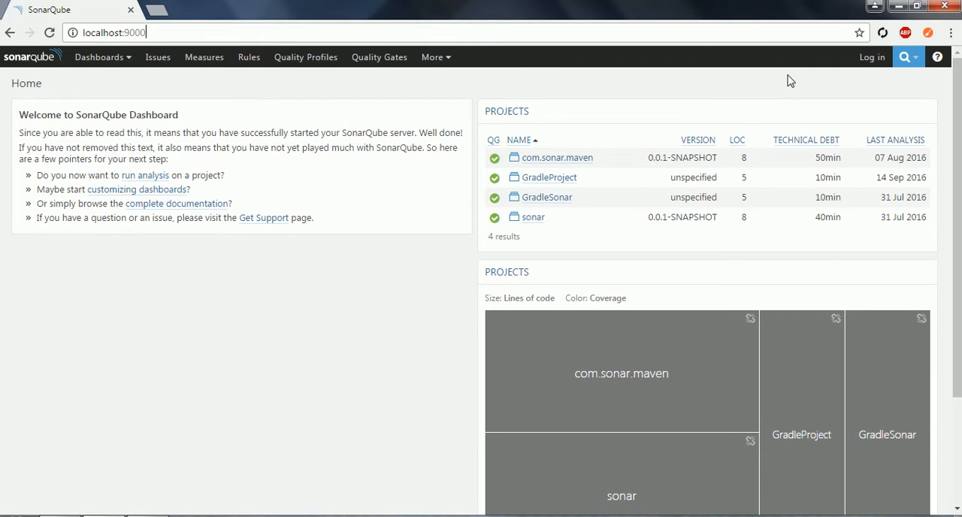
pyautogui.click(870, 58)
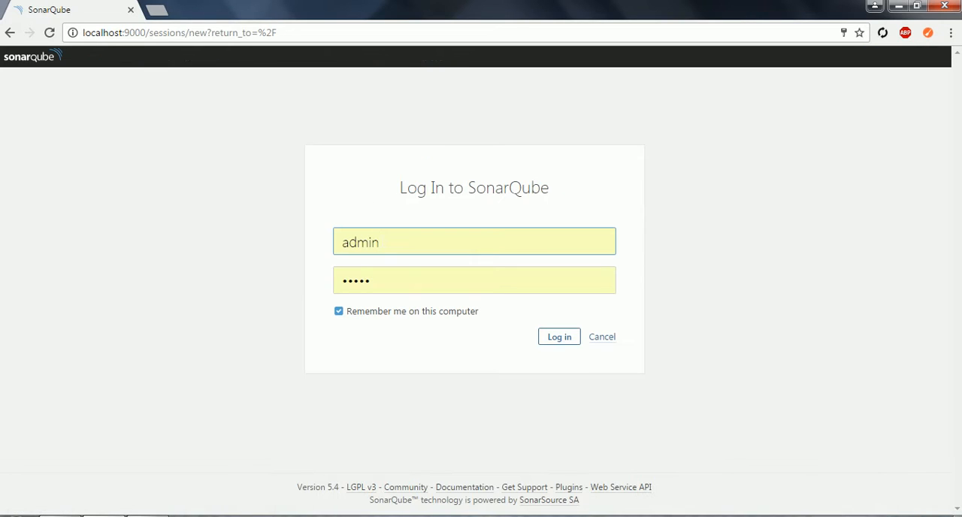
pyautogui.click(556, 337)
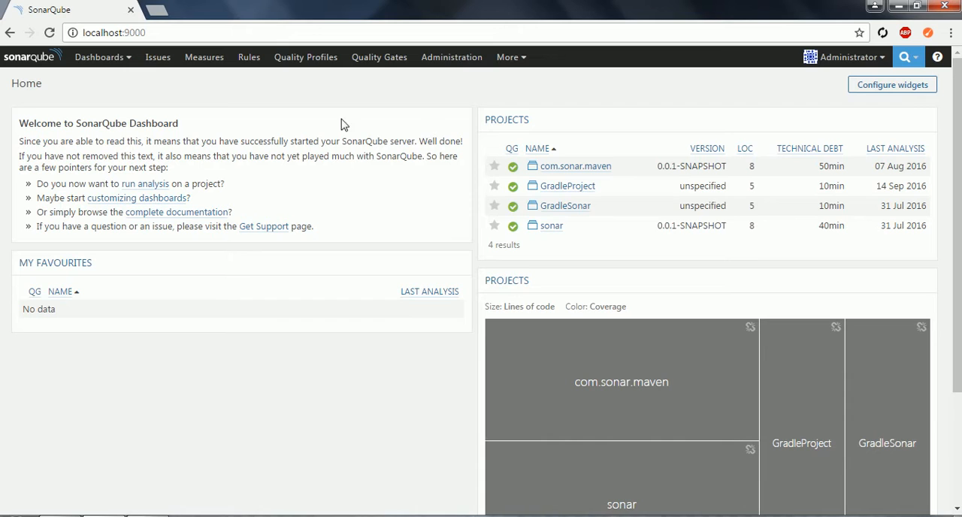
# - Review the quality profiles listed for C#, Java and JavaScript, and open the default C# profile Sonar way
pyautogui.click(305, 64)
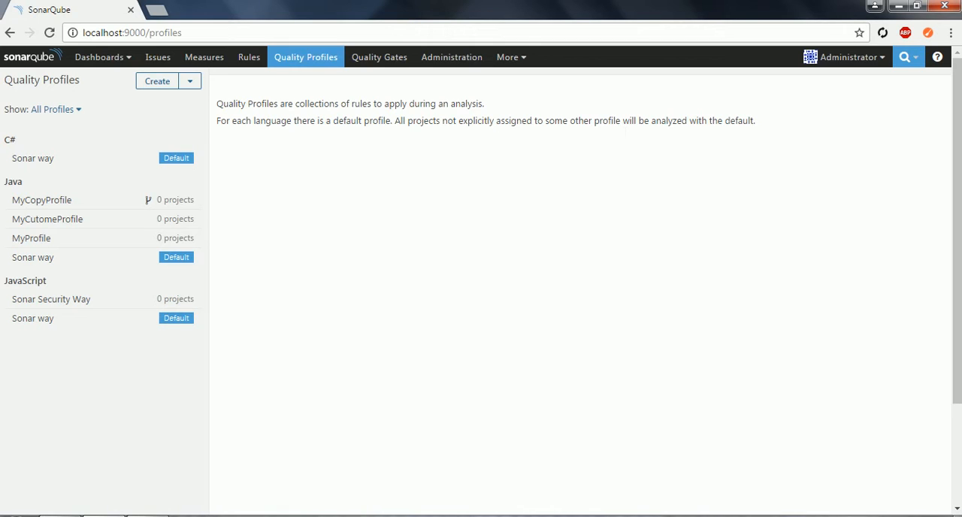
pyautogui.click(601, 172)
pyautogui.doubleClick(13, 140)
pyautogui.doubleClick(16, 182)
pyautogui.moveTo(51, 280); pyautogui.dragTo(7, 282)
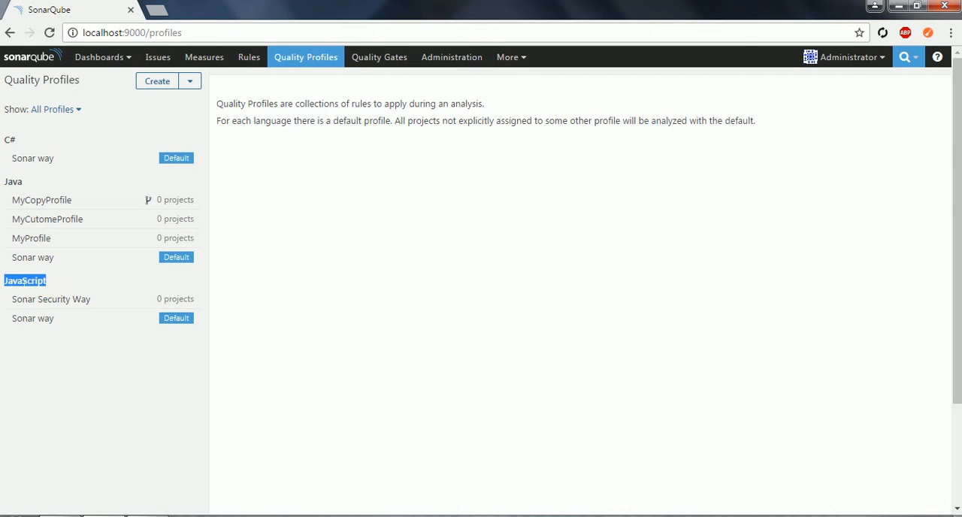
pyautogui.click(317, 285)
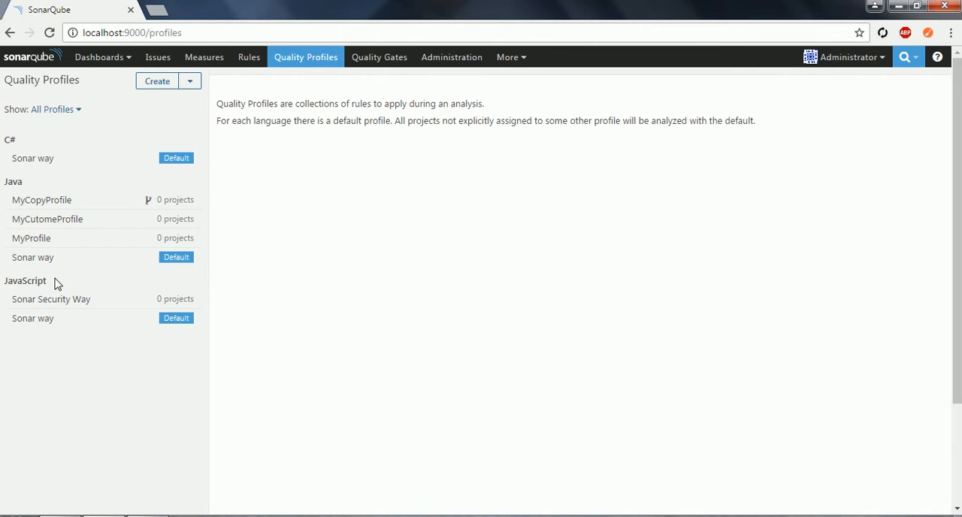
pyautogui.click(383, 240)
pyautogui.click(61, 166)
pyautogui.moveTo(60, 165); pyautogui.dragTo(17, 157)
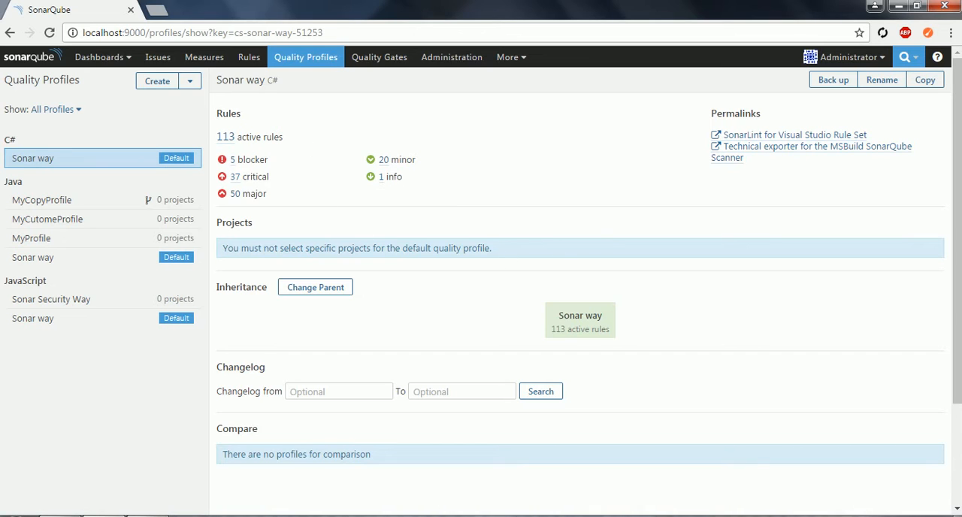
# - Inspect the default Java profile Sonar way, examining its rule severities and the list of its active rules
pyautogui.click(41, 267)
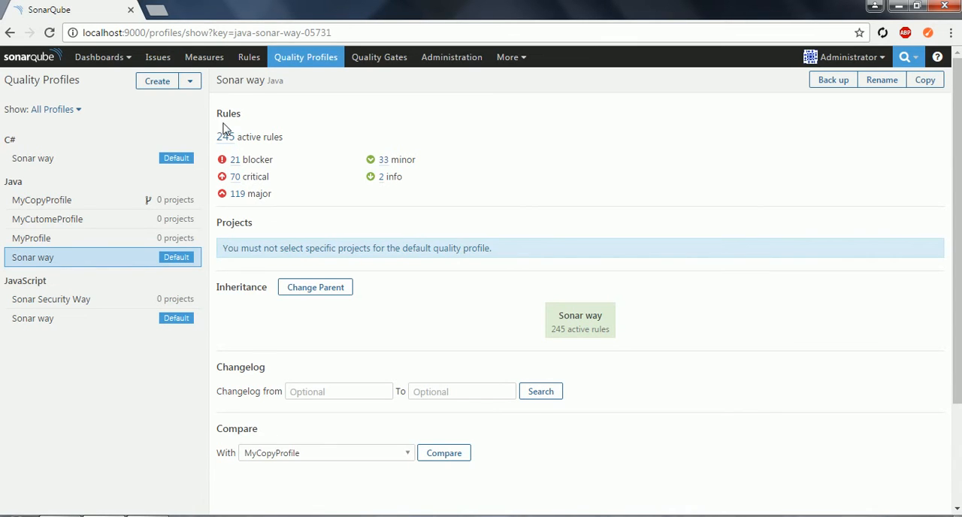
pyautogui.moveTo(245, 114); pyautogui.dragTo(223, 114)
pyautogui.moveTo(273, 160); pyautogui.dragTo(293, 180)
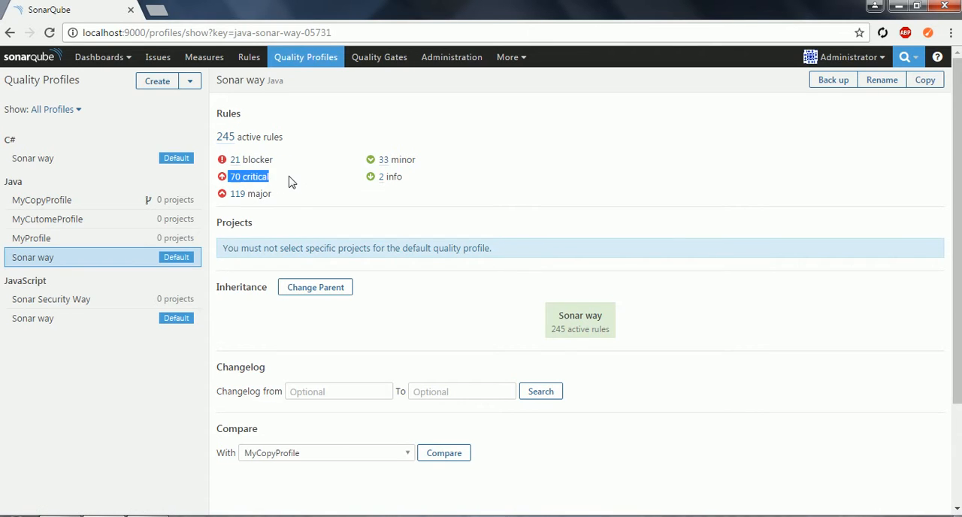
pyautogui.click(292, 181)
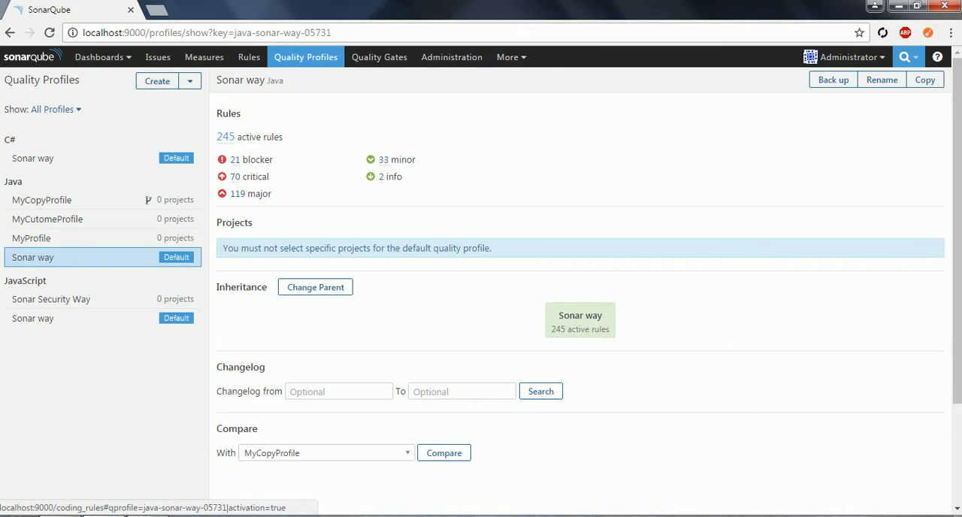
pyautogui.click(227, 139)
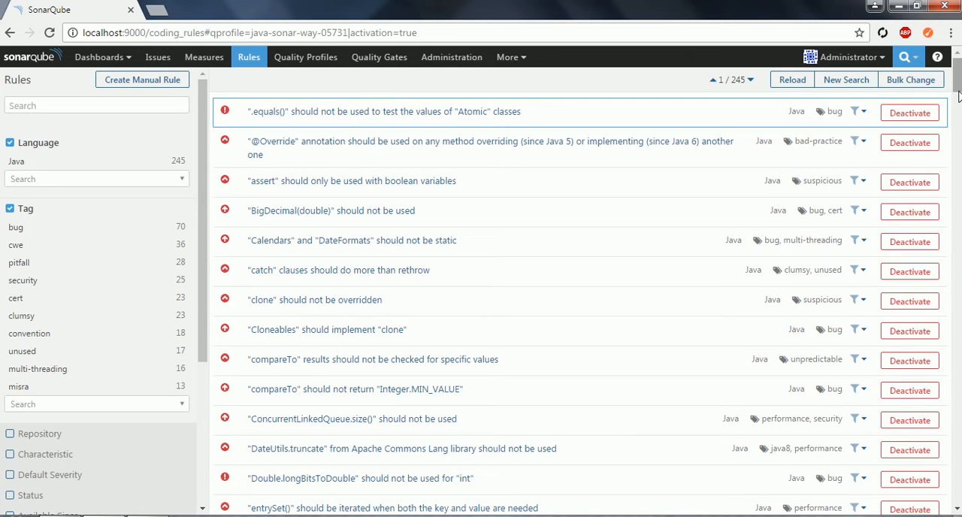
pyautogui.moveTo(958, 94); pyautogui.dragTo(959, 175)
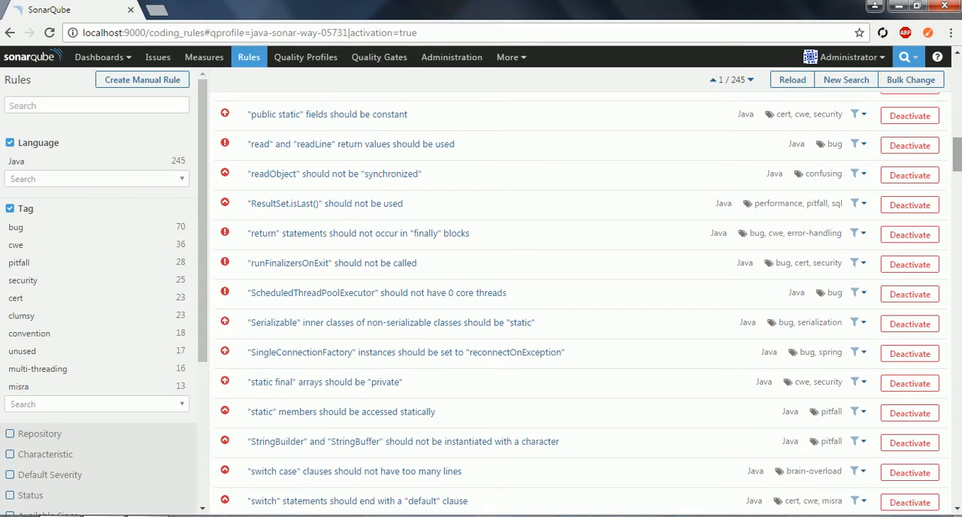
# - Open the com.sonar.maven project from the home dashboard and check which quality profile it uses
pyautogui.click(81, 65)
pyautogui.click(101, 83)
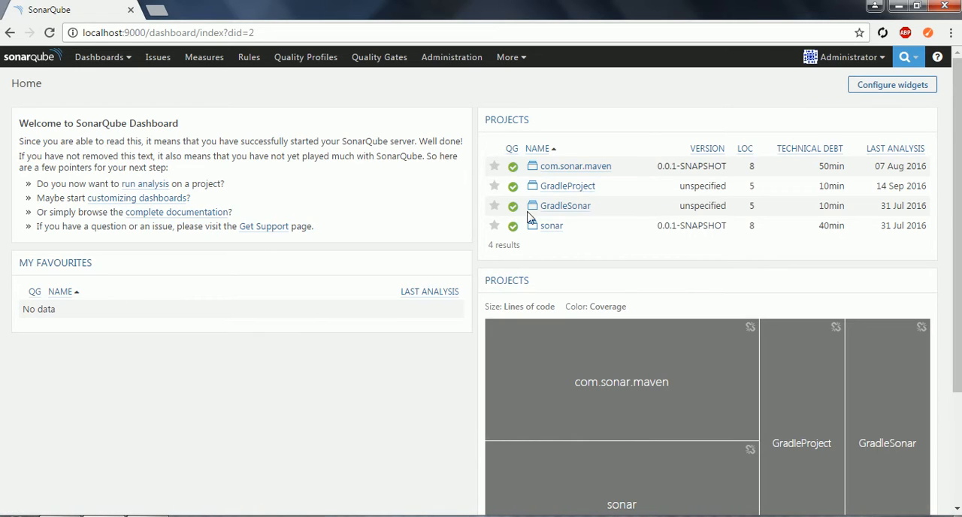
pyautogui.click(591, 169)
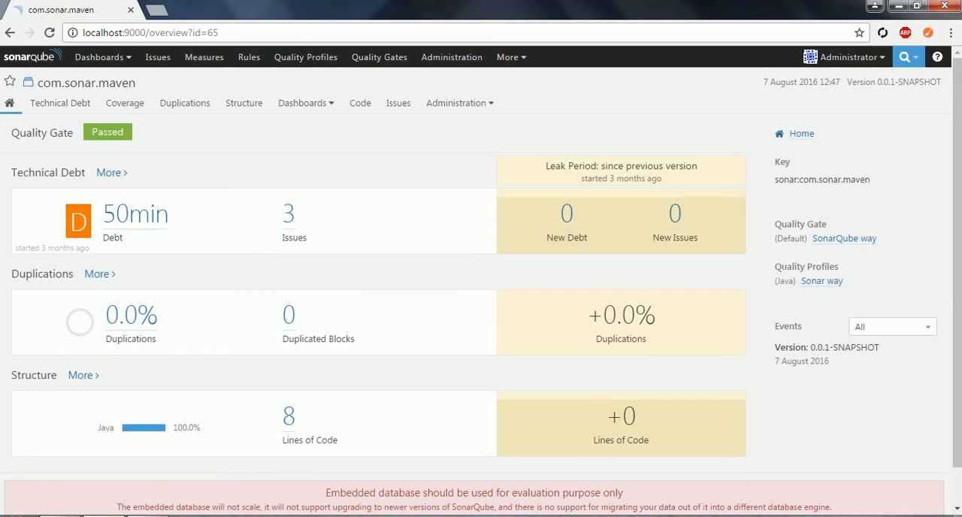
pyautogui.moveTo(775, 267); pyautogui.dragTo(852, 285)
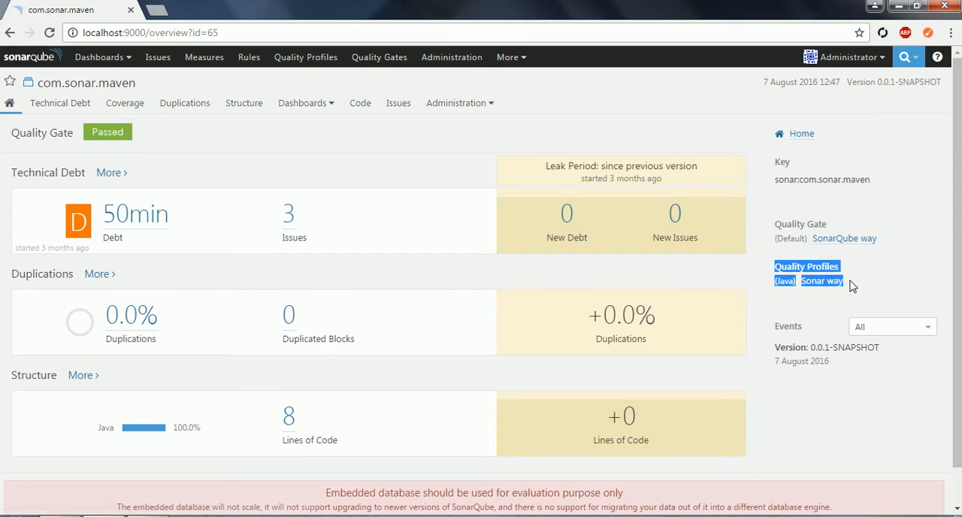
pyautogui.click(852, 285)
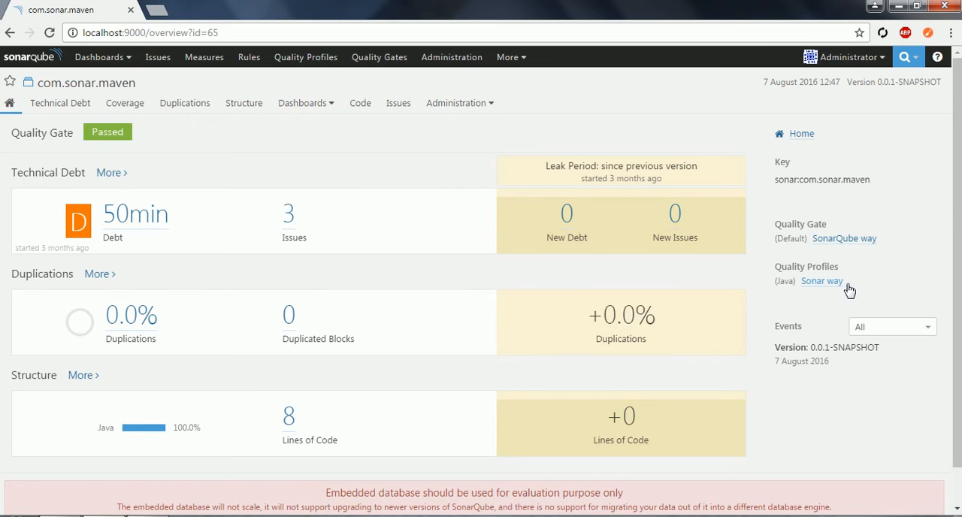
pyautogui.moveTo(844, 283); pyautogui.dragTo(800, 283)
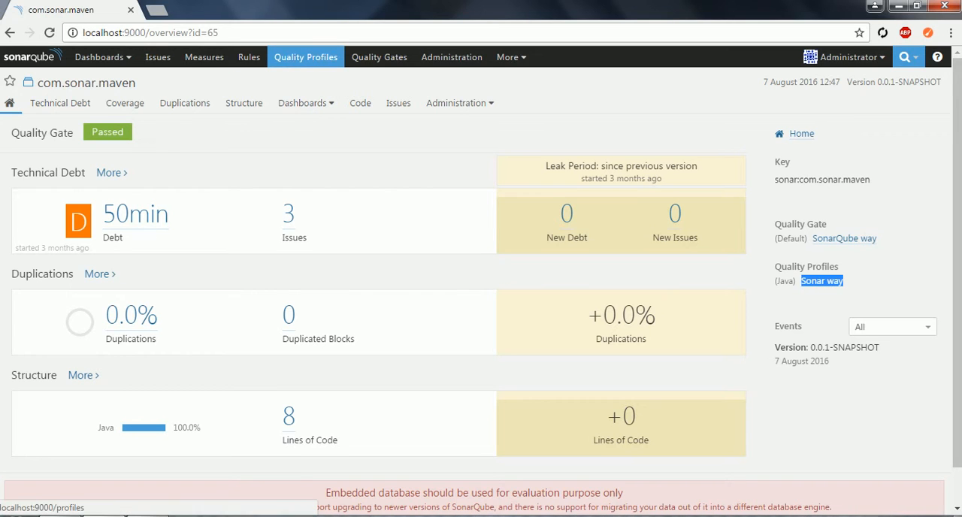
# - Create a new quality profile named MyCustomeJavaProfile with Java as its language
pyautogui.click(292, 66)
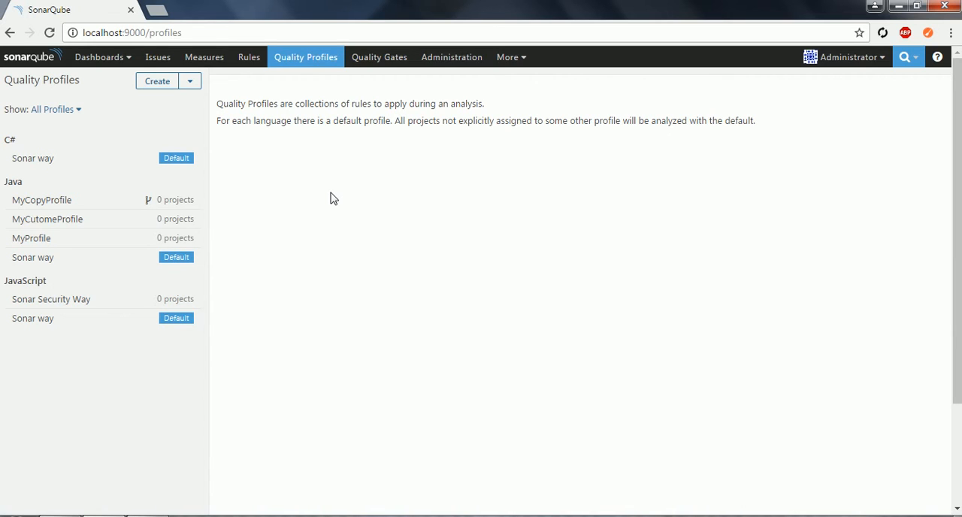
pyautogui.click(185, 261)
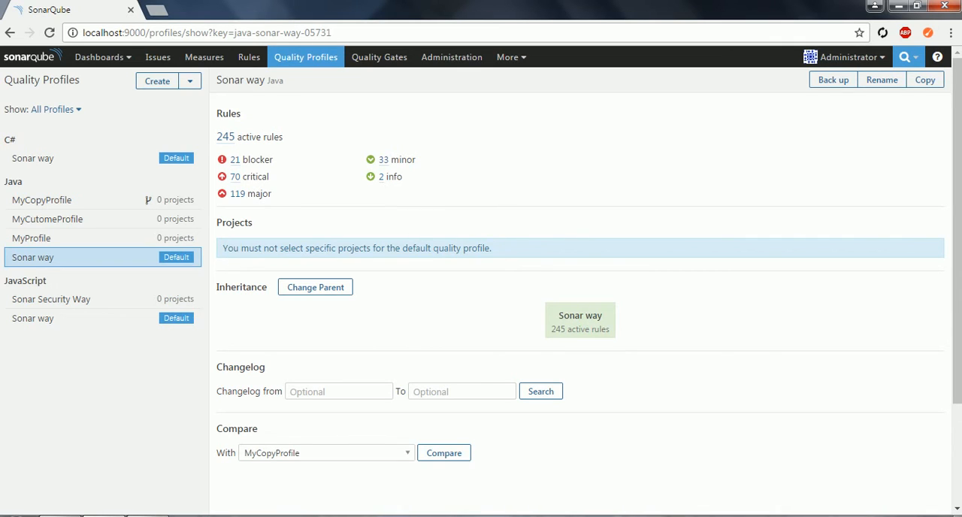
pyautogui.click(161, 88)
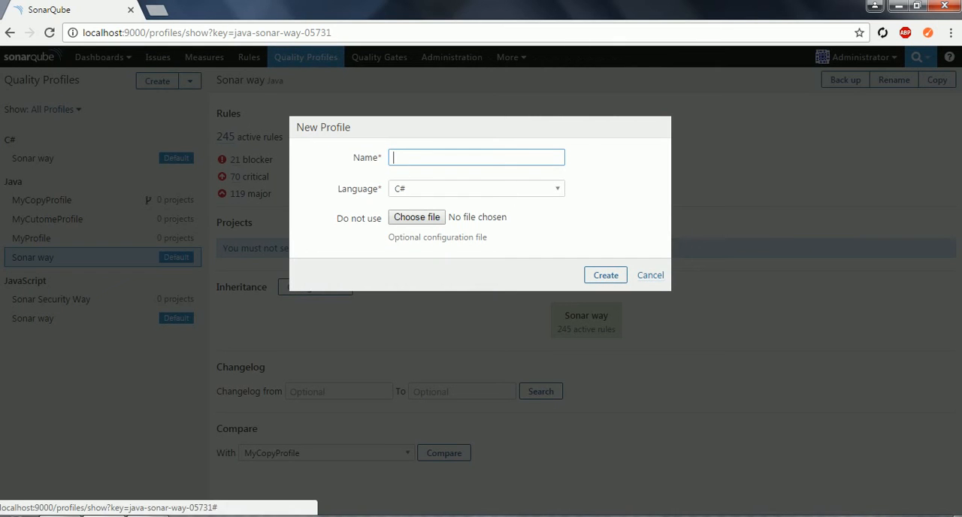
pyautogui.click(450, 158)
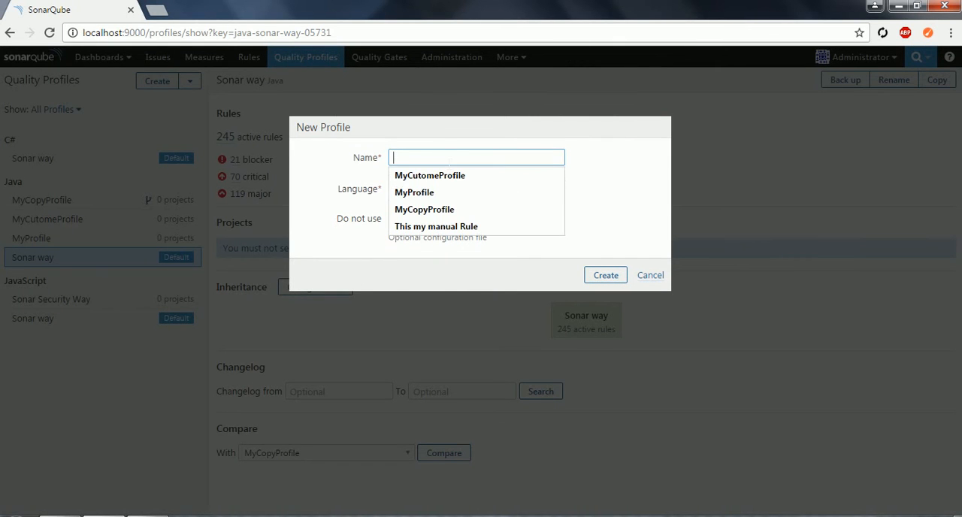
pyautogui.write('M')
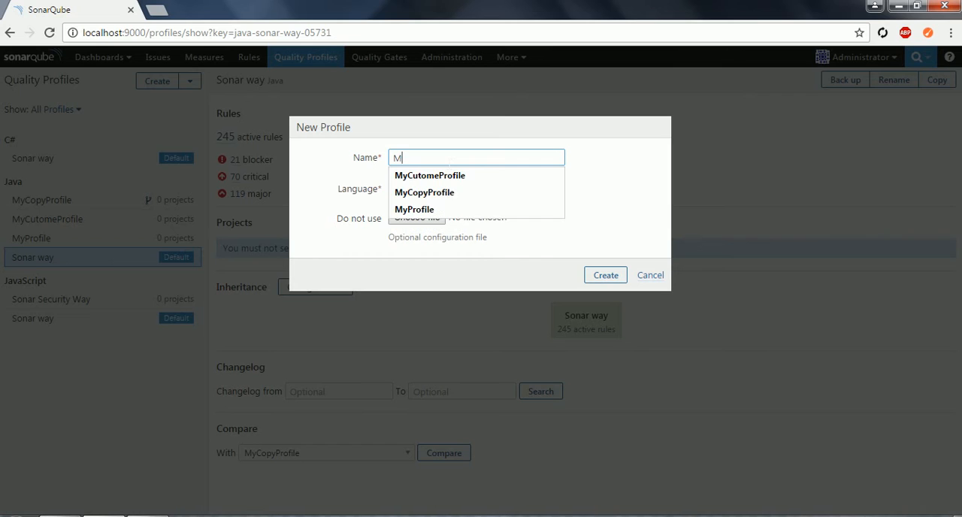
pyautogui.write('yCustomeJavaProfile')
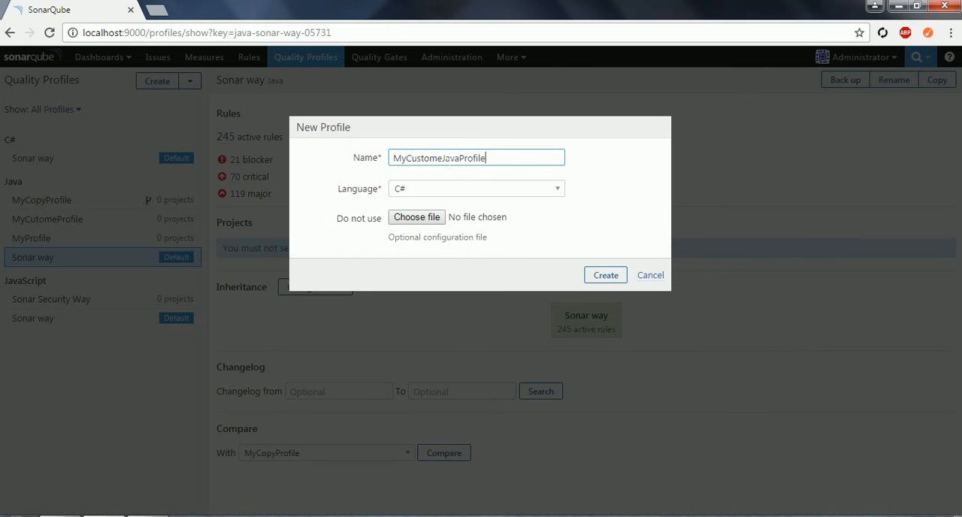
pyautogui.click(449, 195)
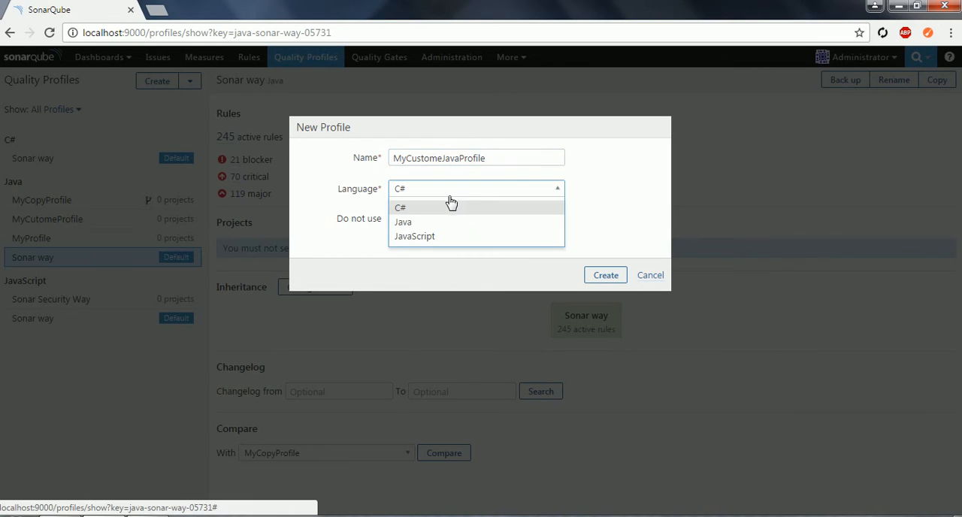
pyautogui.click(413, 224)
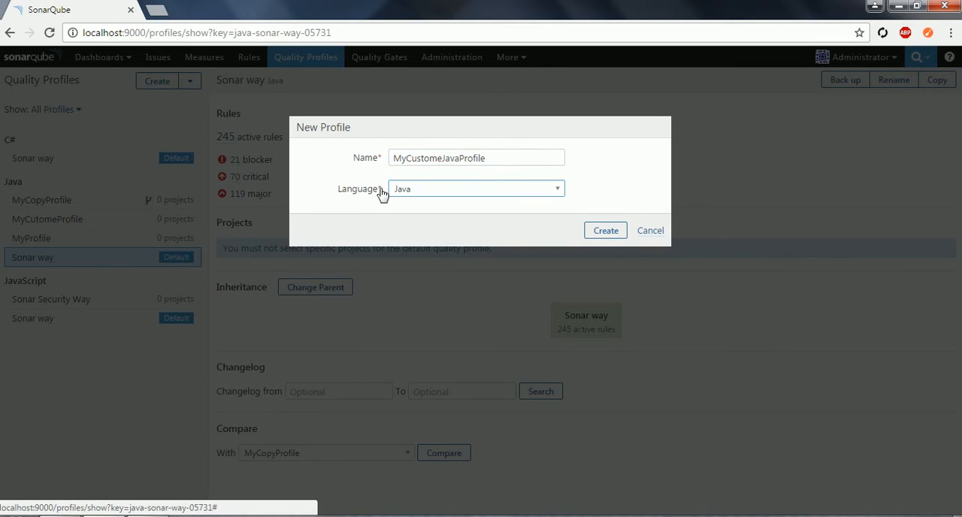
pyautogui.click(594, 238)
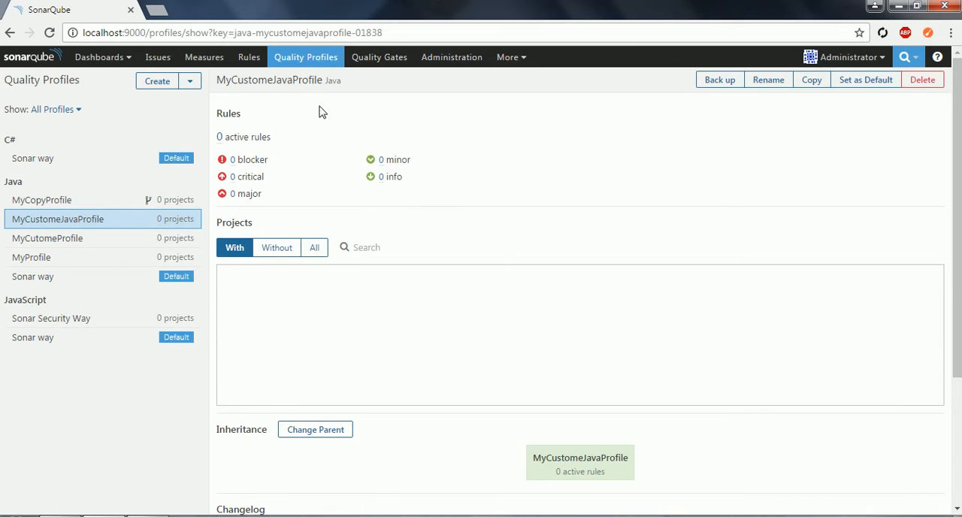
# - Assign GradleProject to the MyCustomeJavaProfile quality profile
pyautogui.click(316, 250)
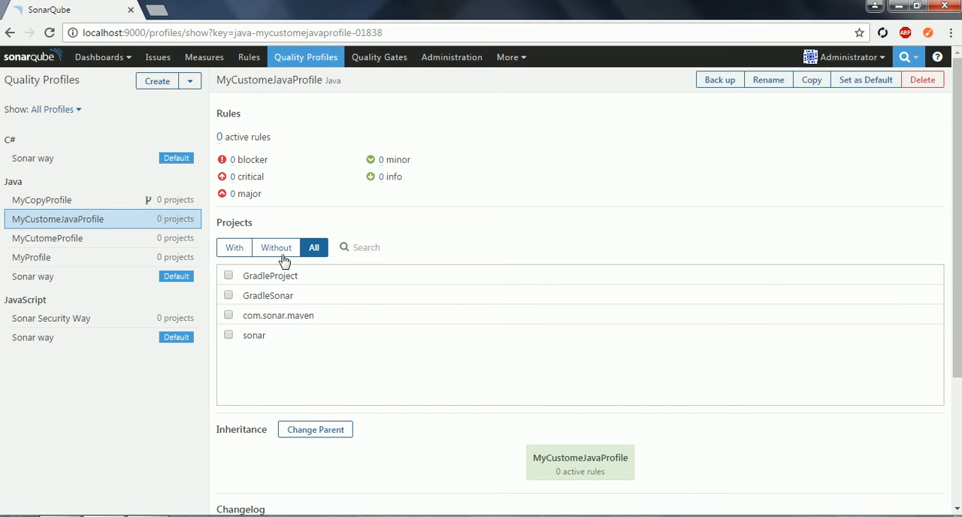
pyautogui.click(228, 276)
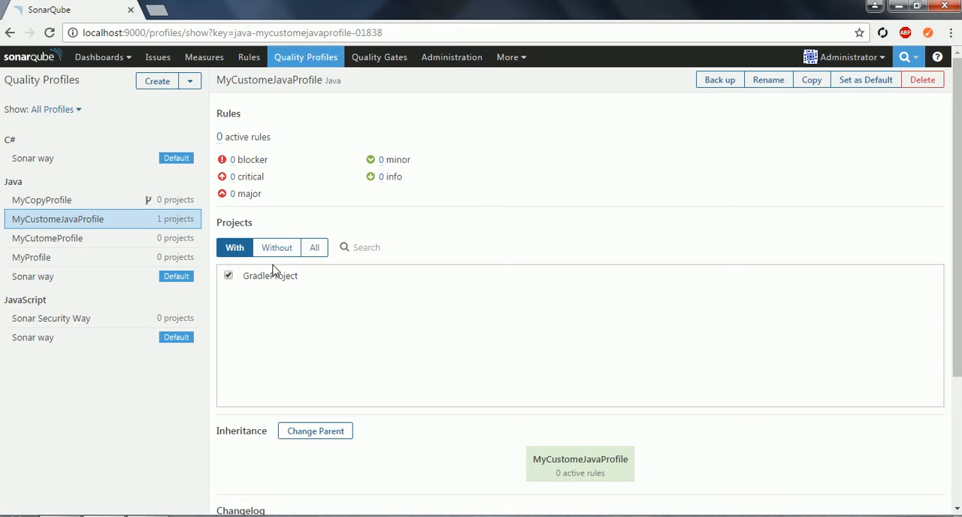
# - From the active rules of MyCustomeJavaProfile, create a manual rule "mycustom" described as "this is custom rule", and return to the quality profiles
pyautogui.click(220, 137)
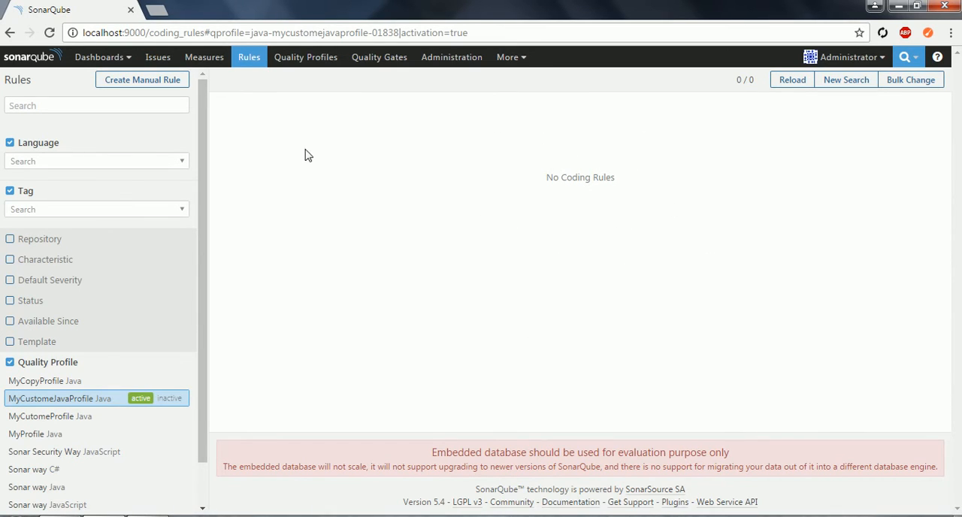
pyautogui.click(143, 84)
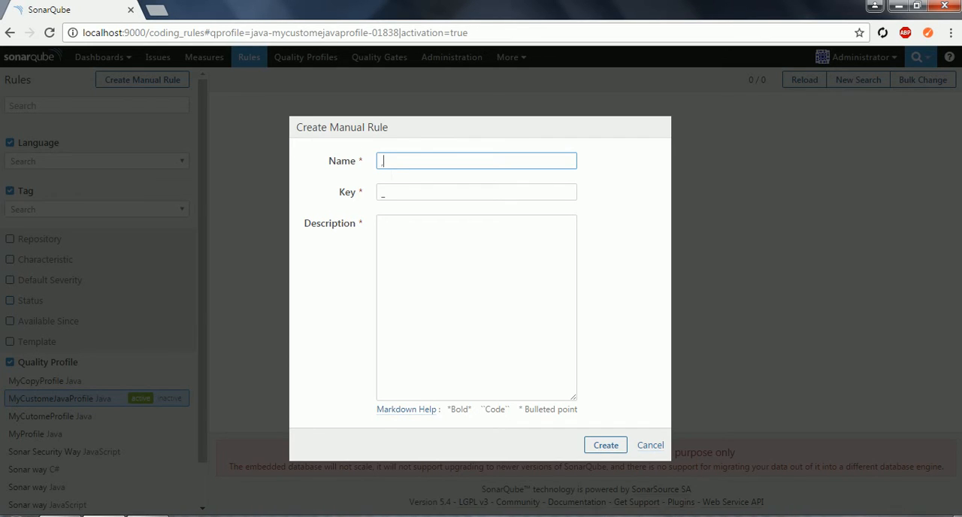
pyautogui.write('my')
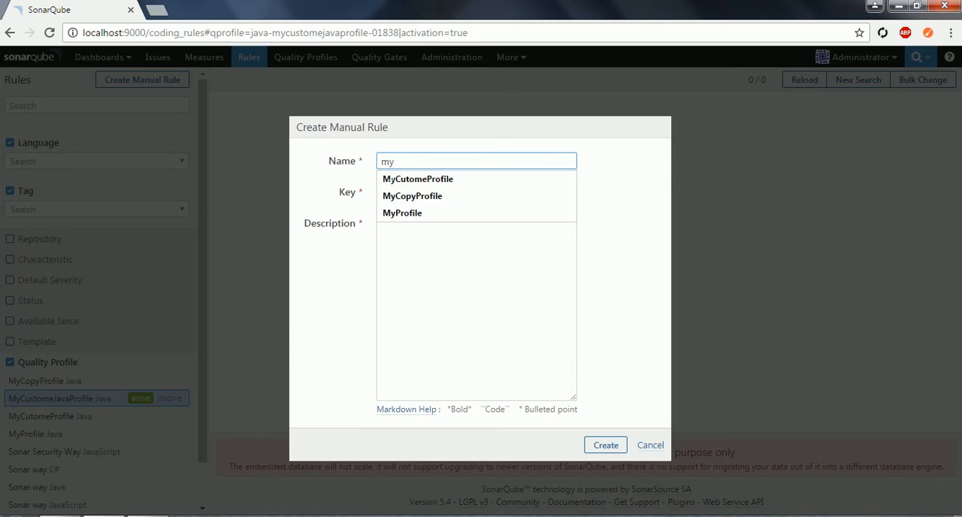
pyautogui.write('custom')
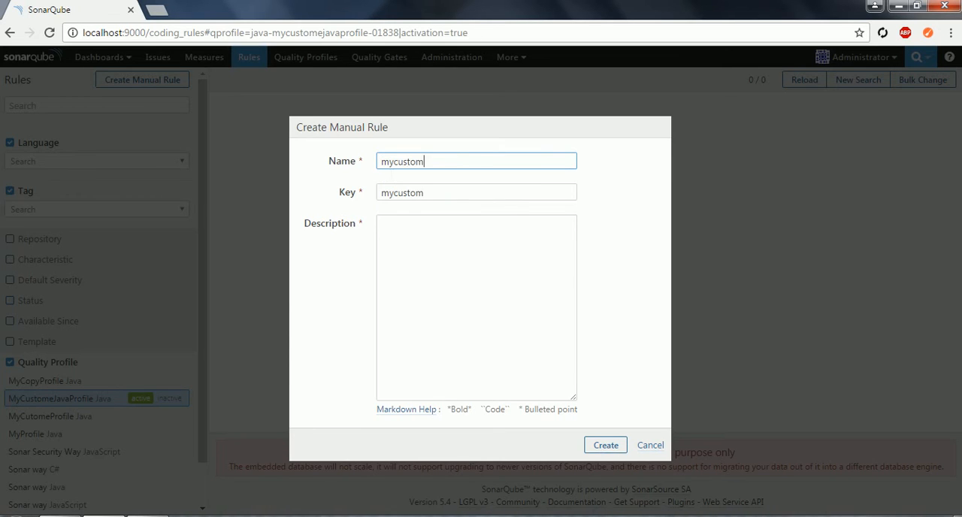
pyautogui.click(424, 247)
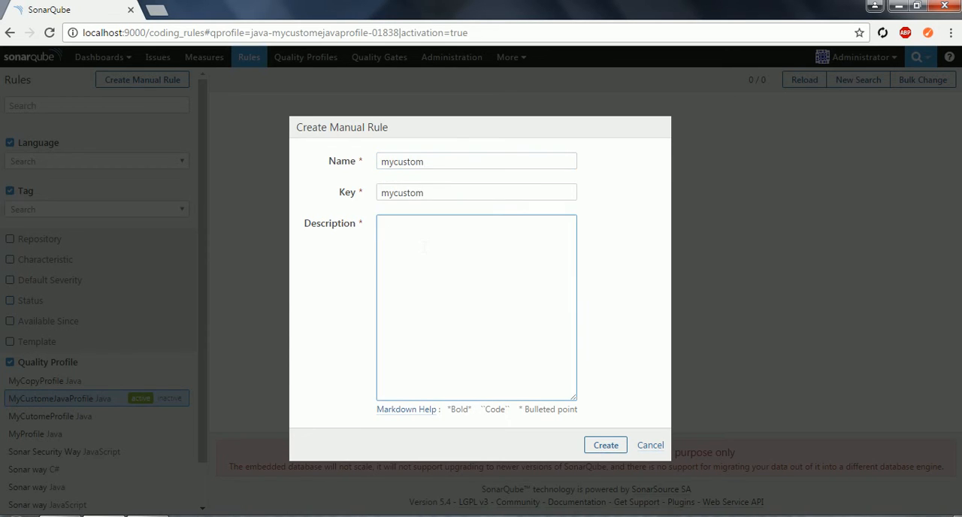
pyautogui.write('this is custome')
pyautogui.click(608, 449)
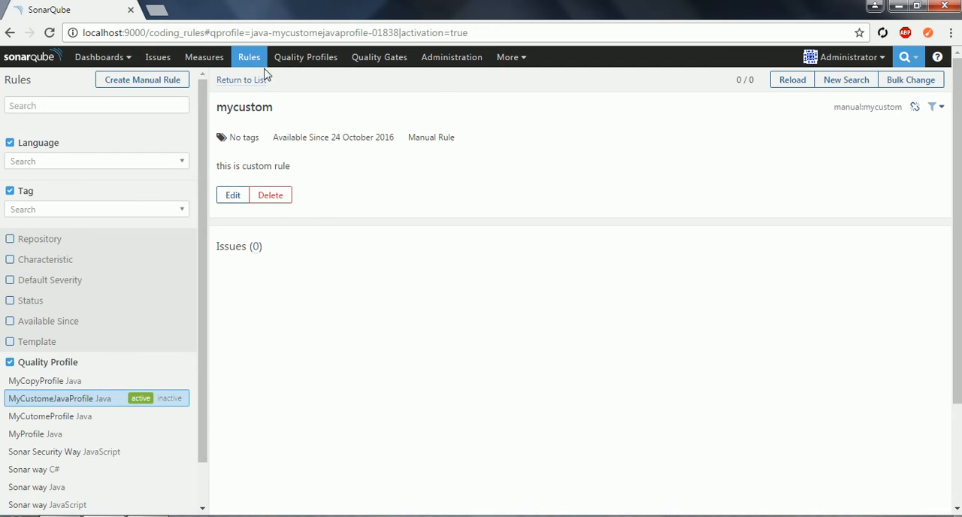
pyautogui.click(316, 67)
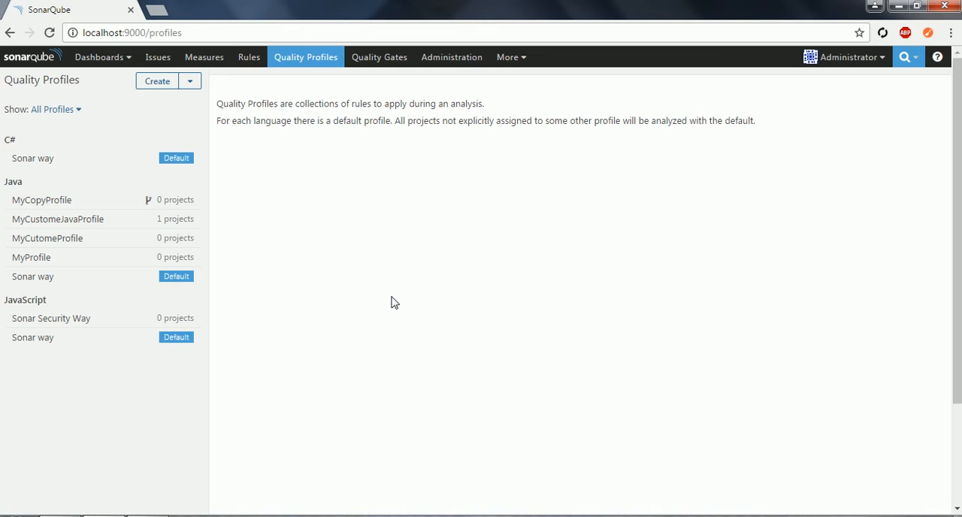
# - Open the default Sonar way profile for Java
pyautogui.click(45, 280)
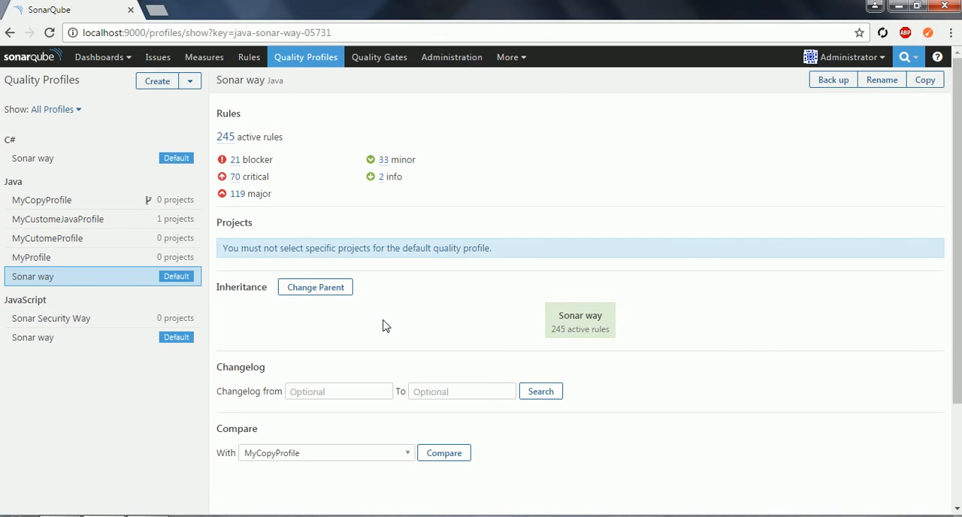
pyautogui.click(932, 87)
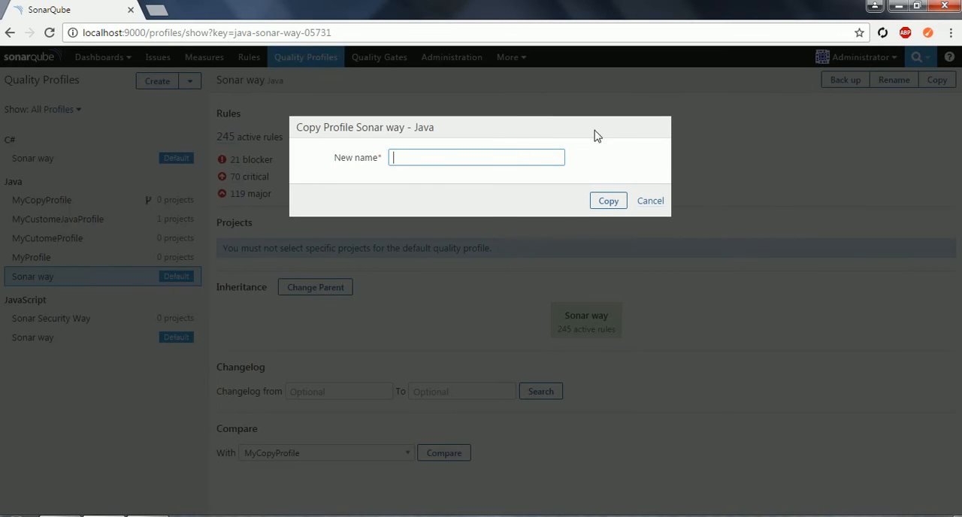
pyautogui.click(507, 162)
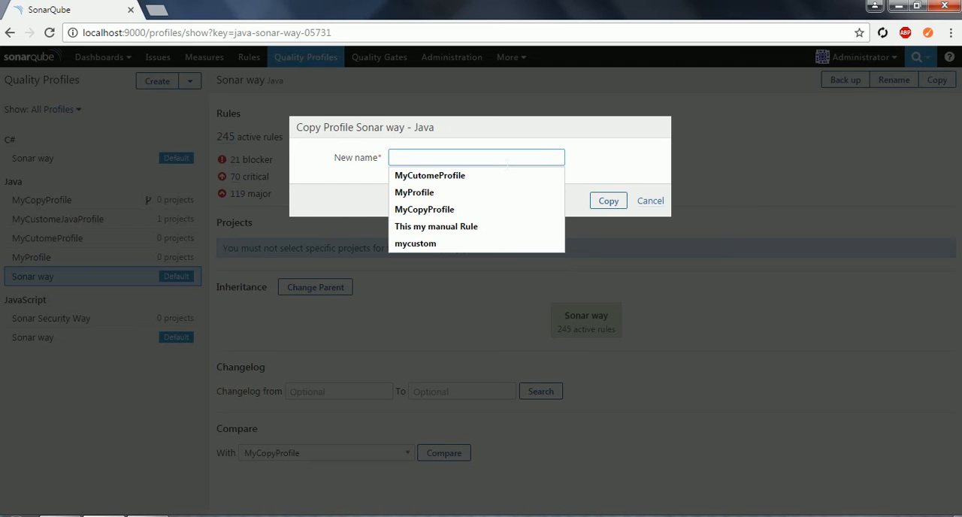
pyautogui.click(508, 162)
pyautogui.write('So')
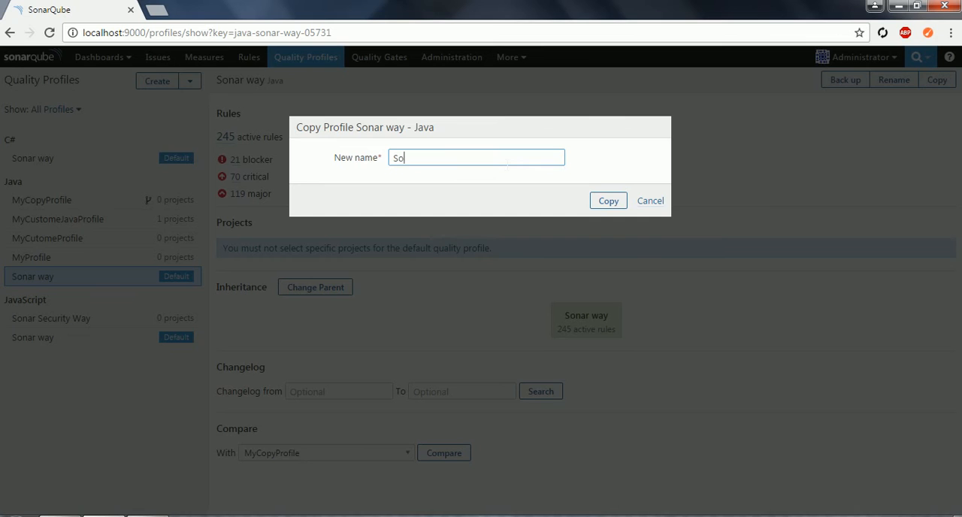
pyautogui.write('nar')
pyautogui.click(651, 201)
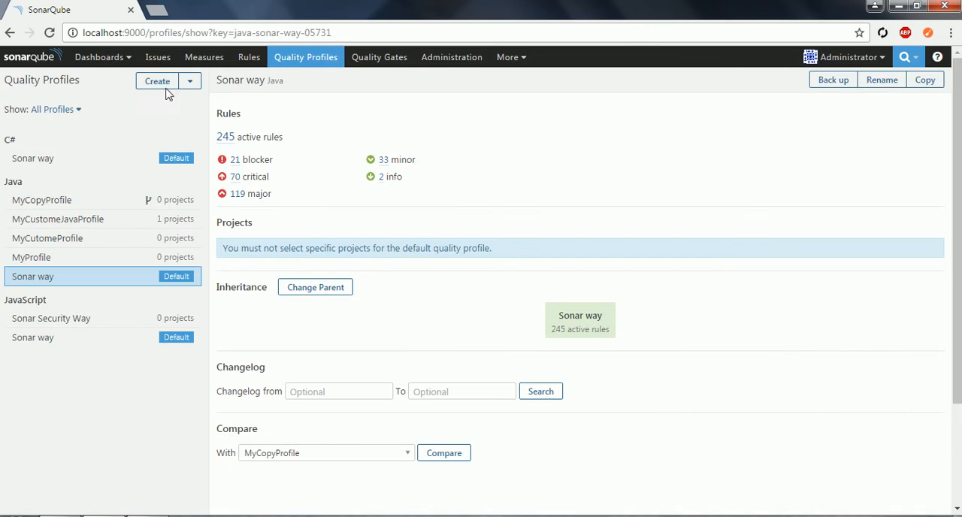
# - Back up the Java Sonar way profile to an XML file
pyautogui.click(190, 81)
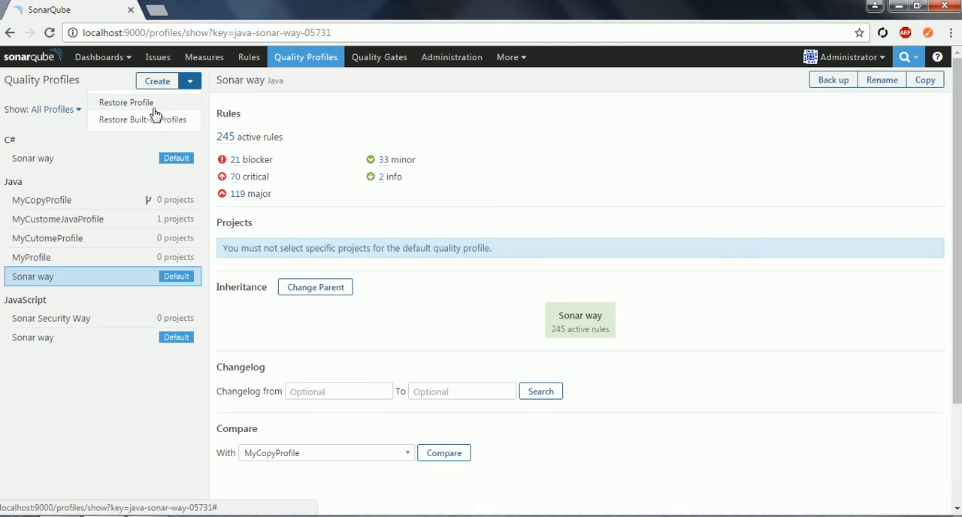
pyautogui.click(381, 109)
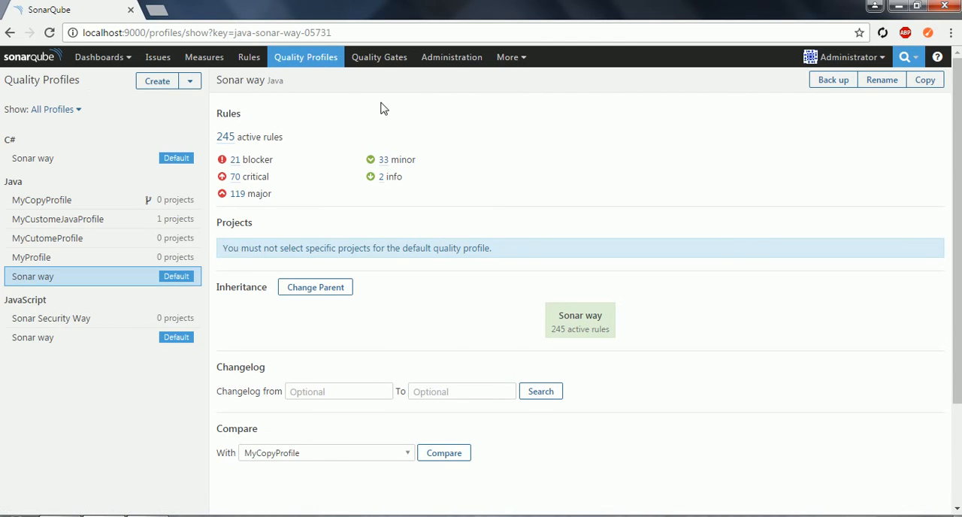
pyautogui.click(835, 83)
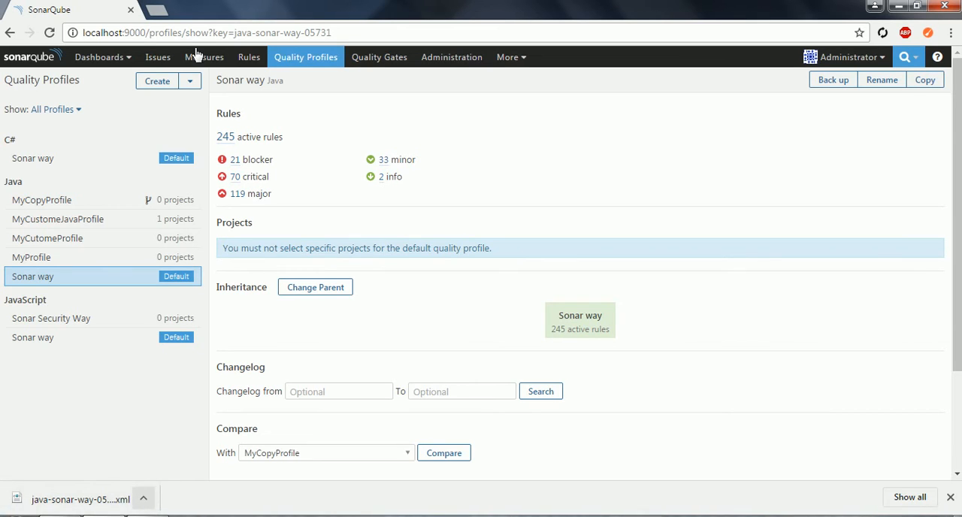
# - Restore the Java Sonar way profile from the backup file java-sonar-way-05731.xml in the Downloads folder
pyautogui.click(191, 81)
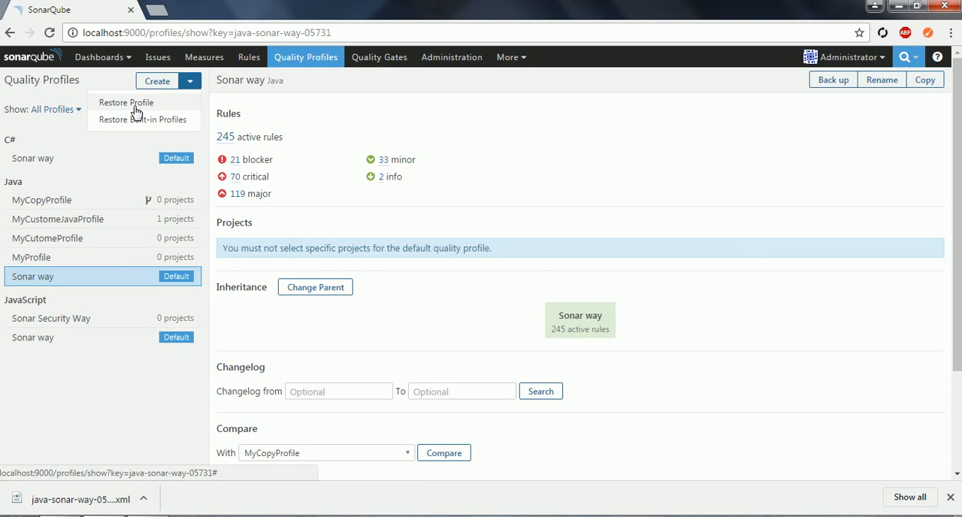
pyautogui.click(133, 108)
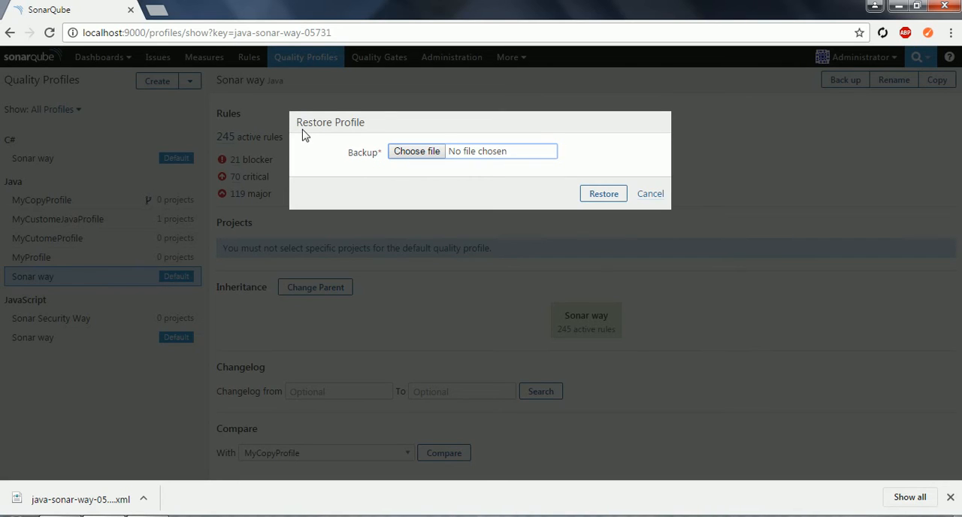
pyautogui.click(400, 154)
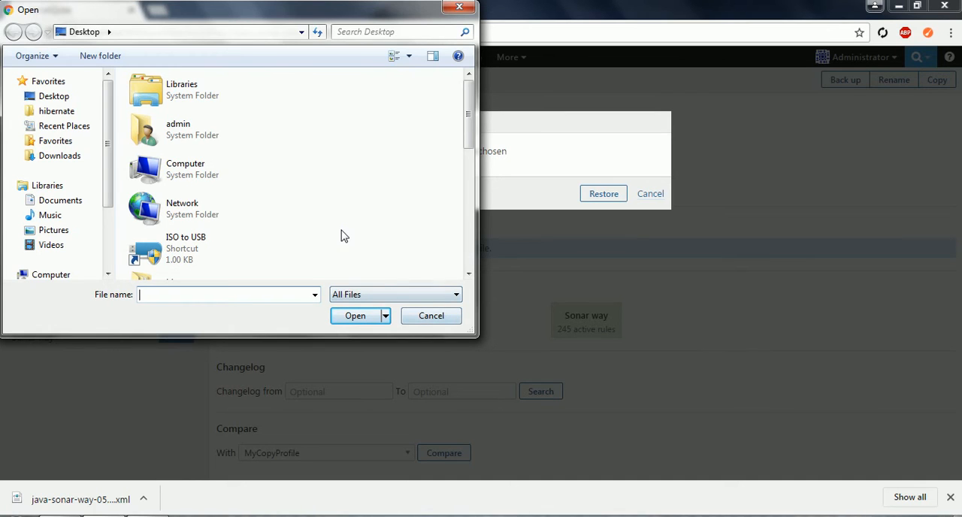
pyautogui.click(86, 160)
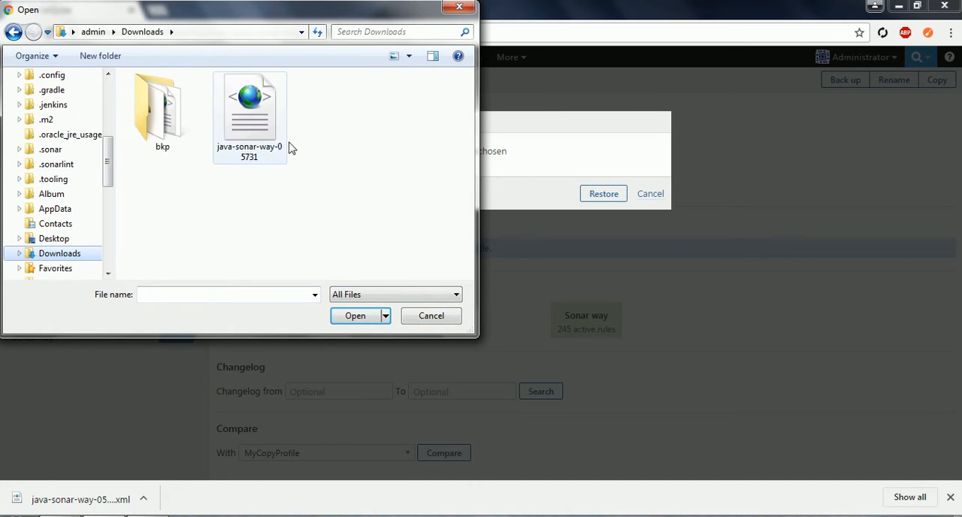
pyautogui.click(273, 145)
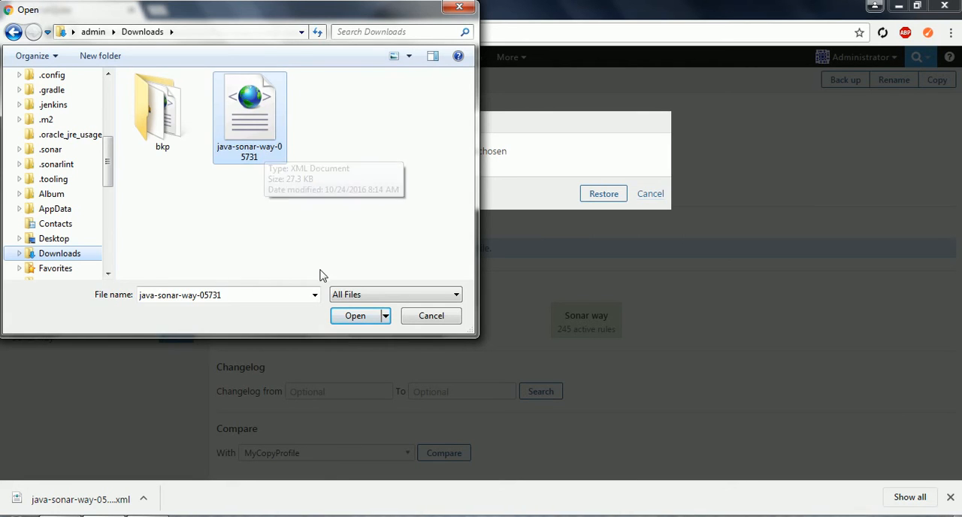
pyautogui.click(354, 316)
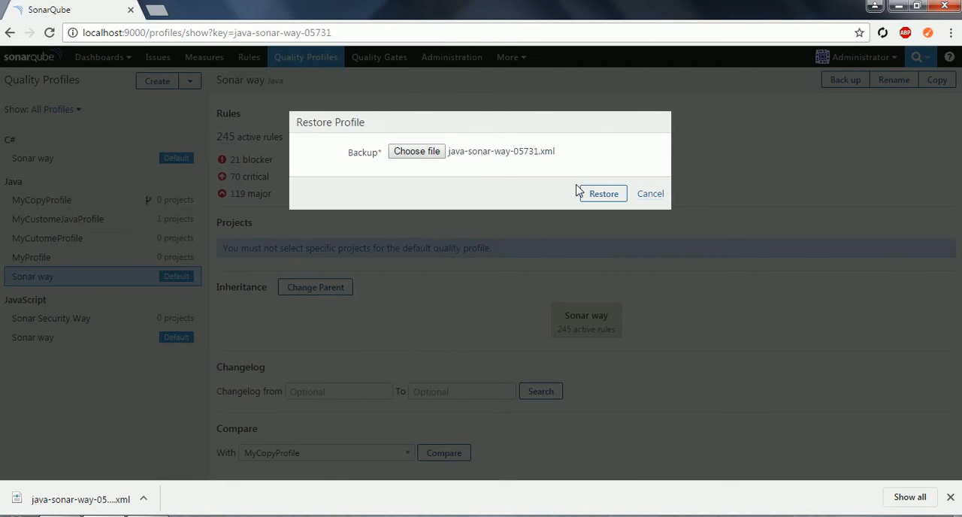
pyautogui.click(606, 193)
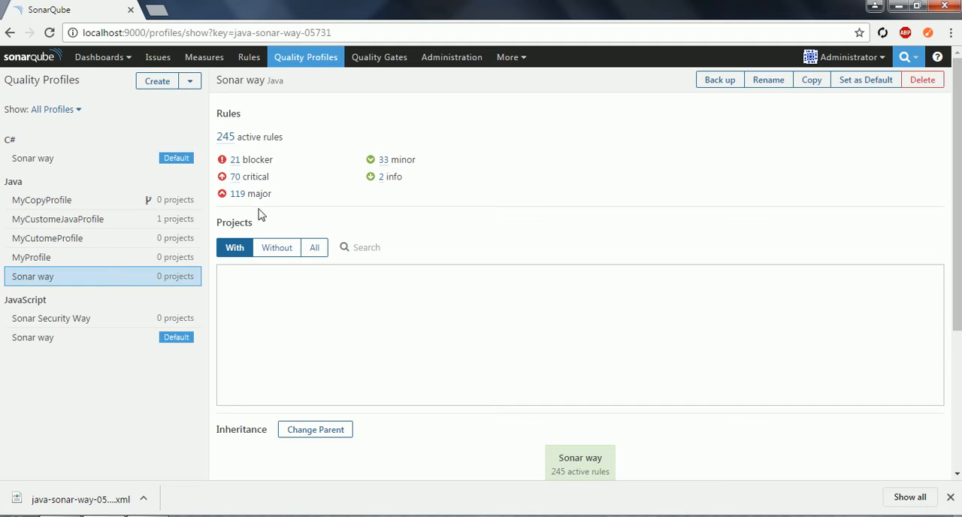
# - Copy the Java Sonar way profile under the new name MyCustomCopy
pyautogui.click(49, 285)
pyautogui.click(812, 85)
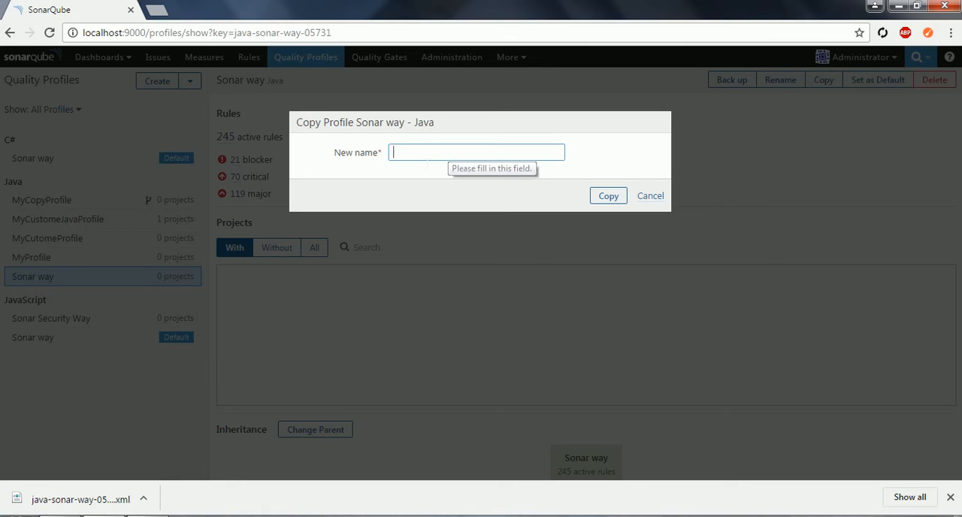
pyautogui.write('My')
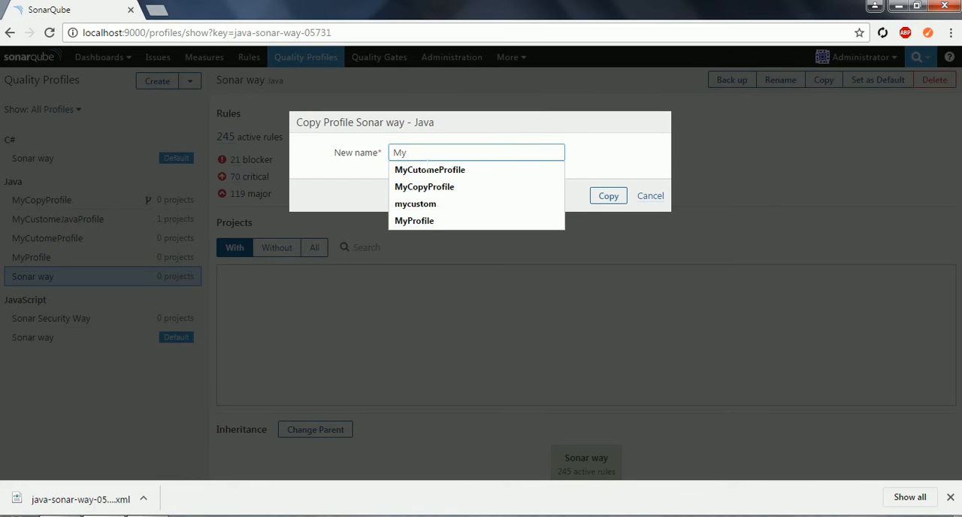
pyautogui.write('Cu')
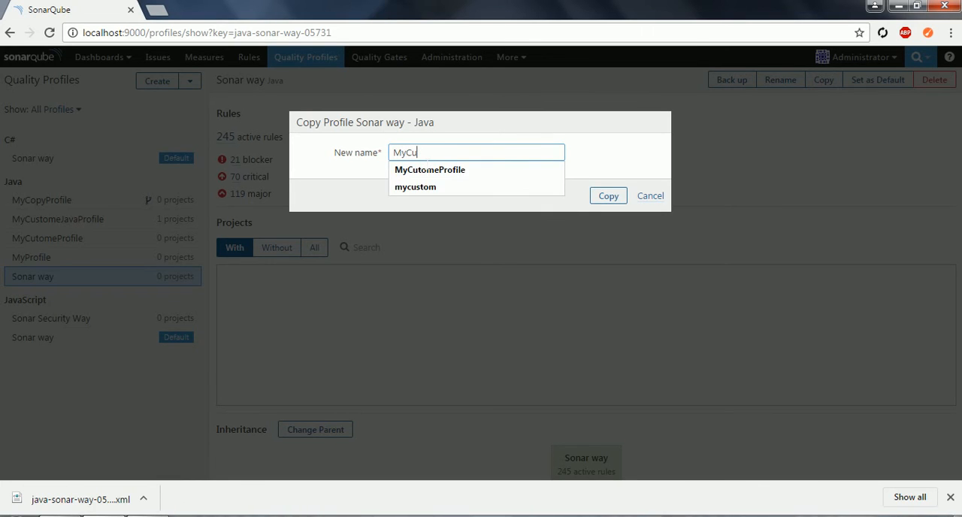
pyautogui.write('stome')
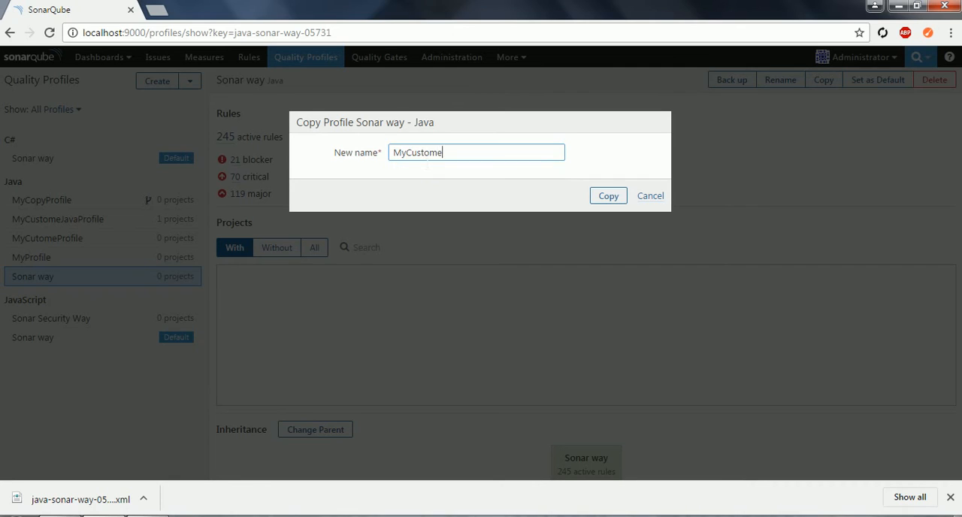
pyautogui.press('BackSpace')
pyautogui.write('Copy')
pyautogui.click(608, 200)
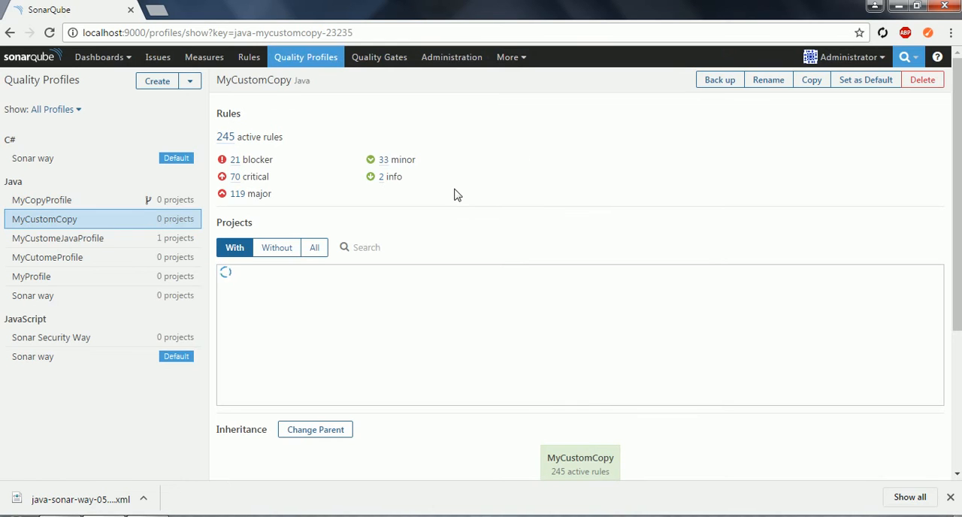
# - Compare the MyCustomCopy profile with MyCopyProfile
pyautogui.click(58, 225)
pyautogui.moveTo(959, 181); pyautogui.dragTo(959, 319)
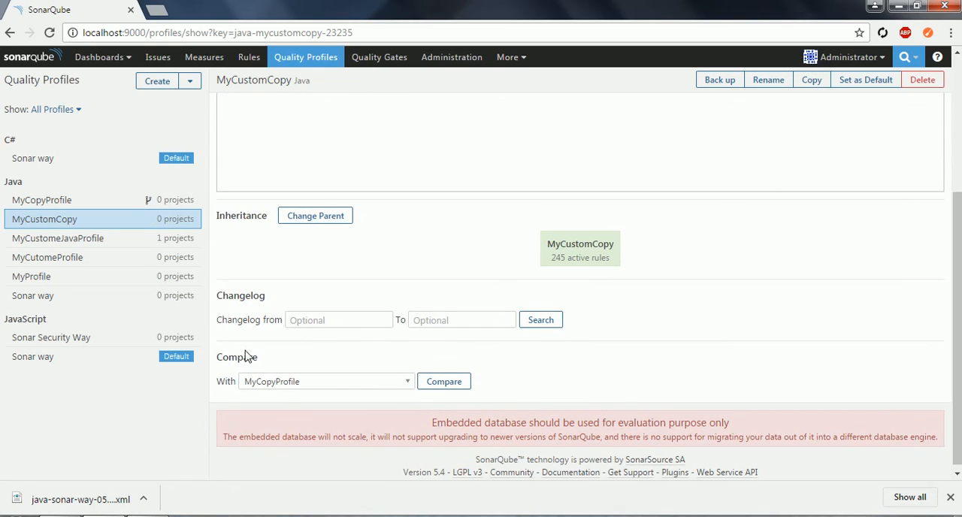
pyautogui.click(302, 388)
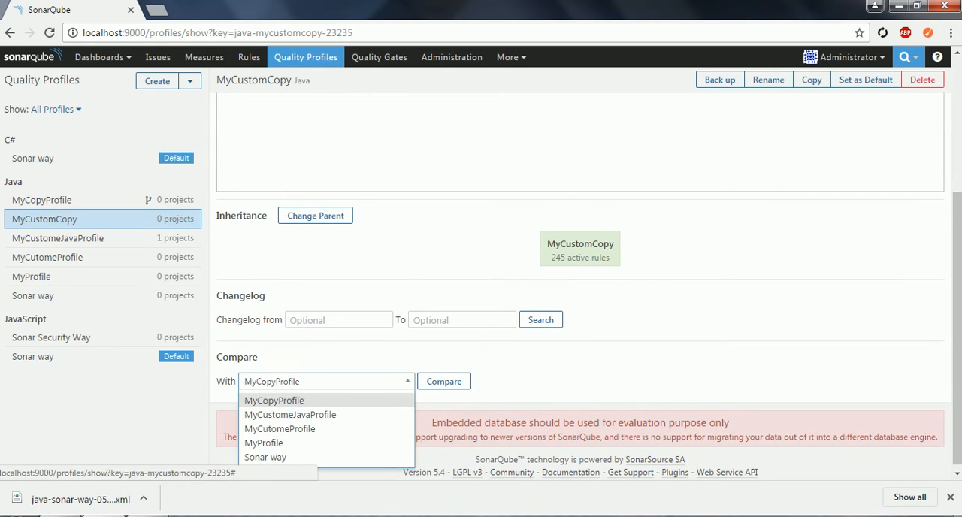
pyautogui.click(286, 391)
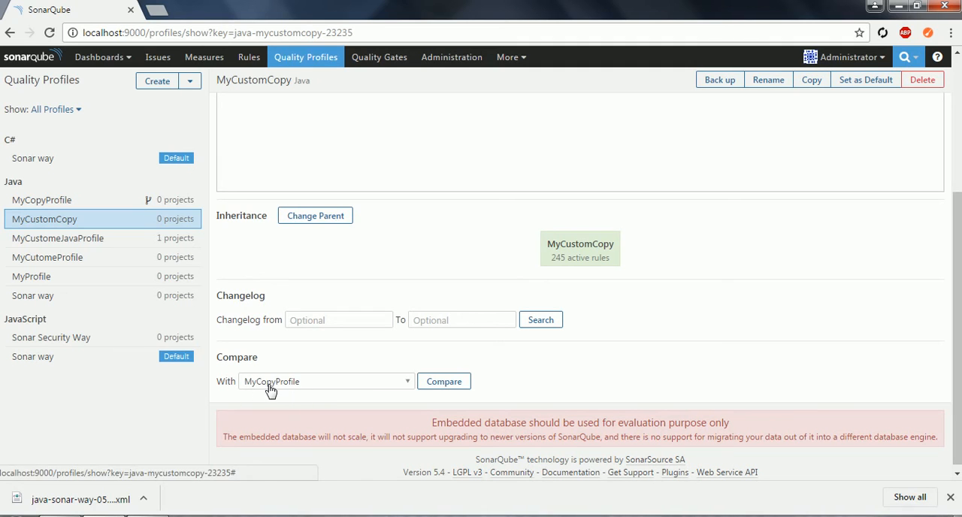
pyautogui.click(444, 382)
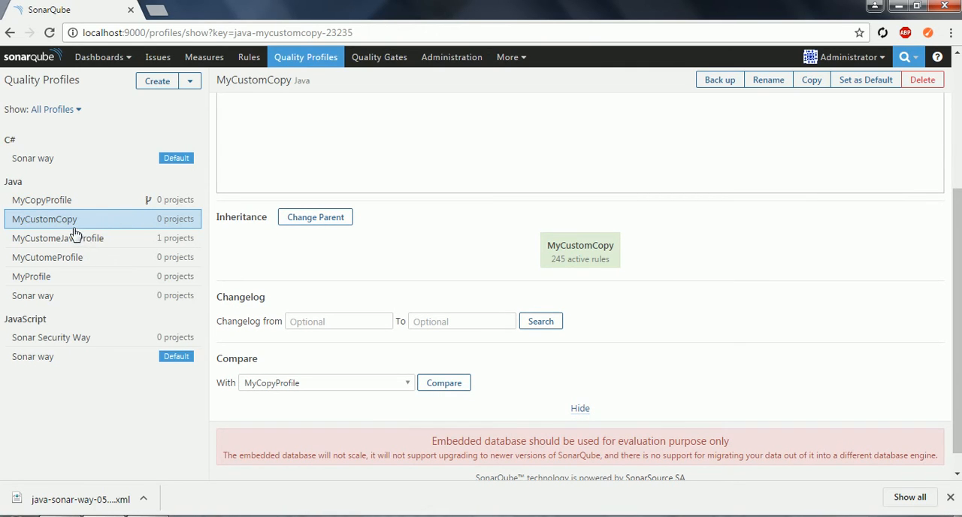
# - Compare the Java Sonar way profile with MyCustomCopy
pyautogui.click(41, 299)
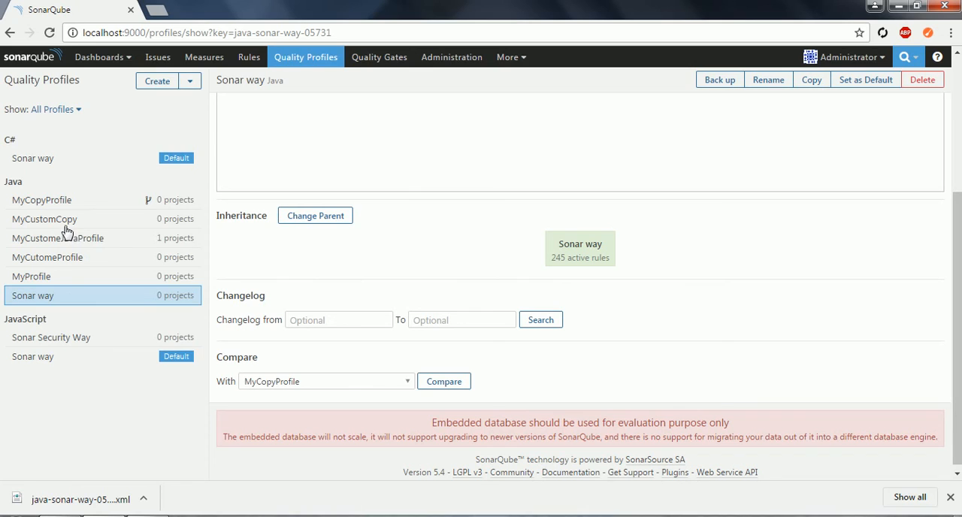
pyautogui.click(345, 385)
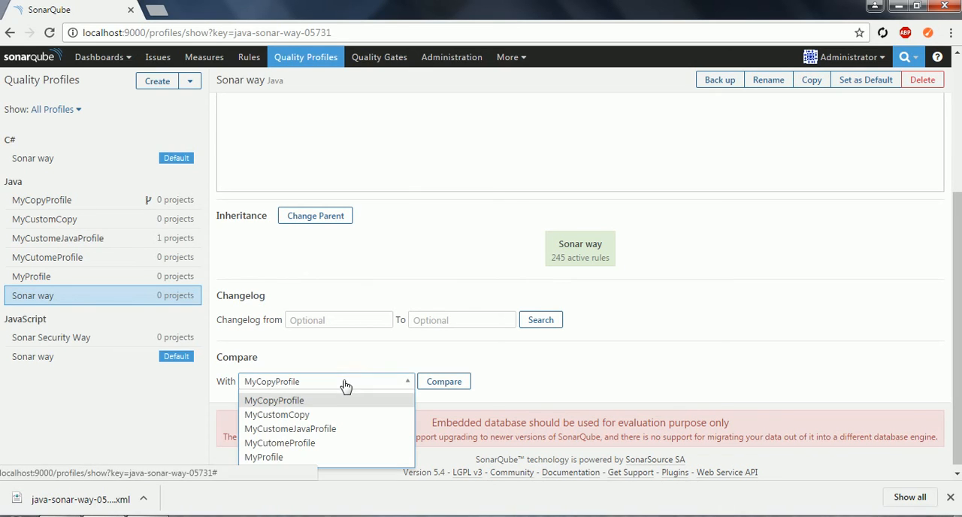
pyautogui.click(318, 415)
pyautogui.click(460, 387)
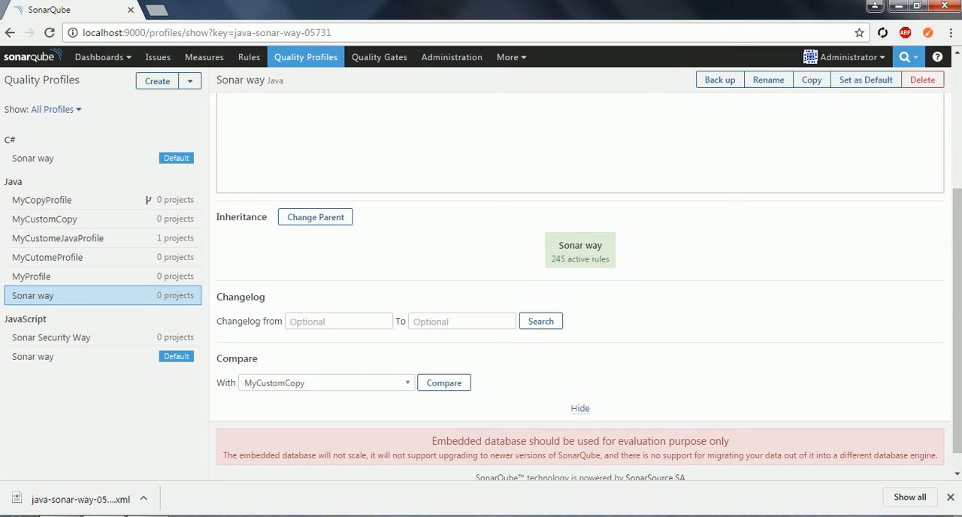
# - Search the Java Sonar way profile's changelog without a date range and review its entries
pyautogui.click(338, 322)
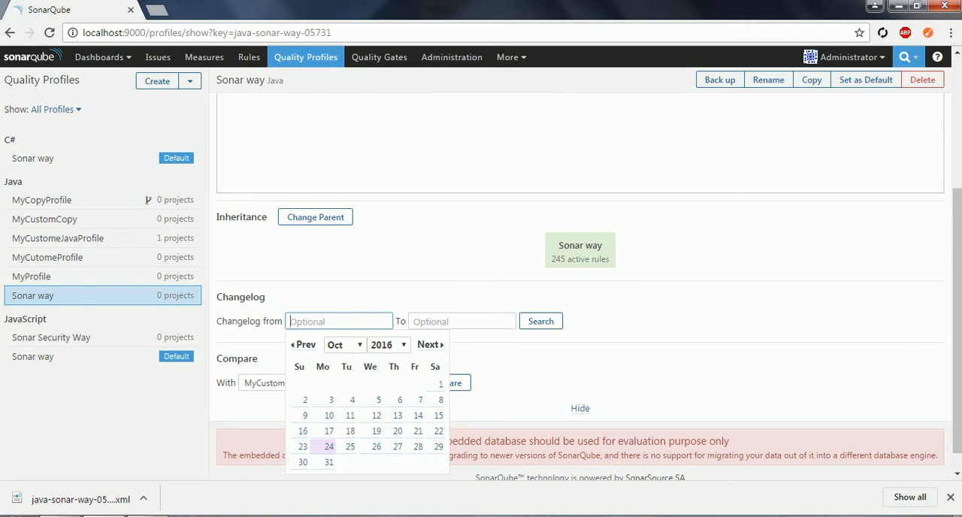
pyautogui.doubleClick(240, 298)
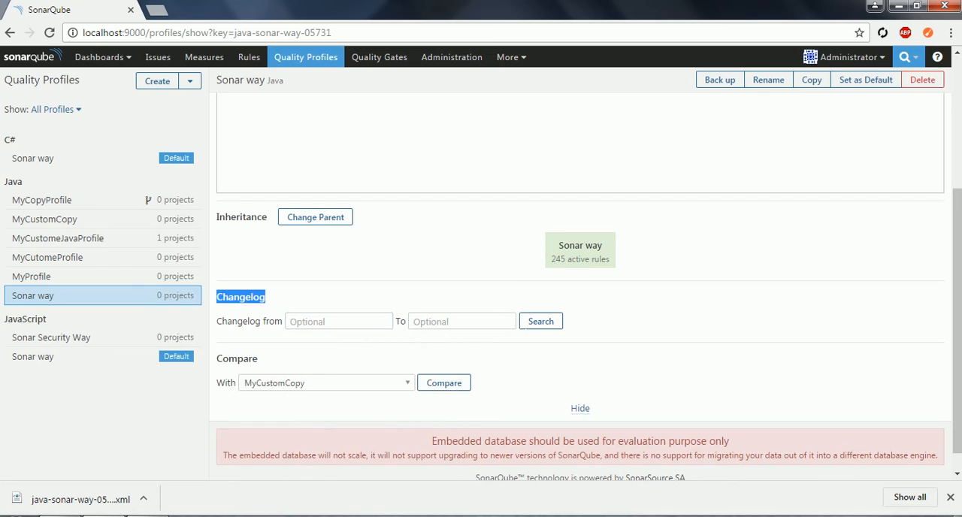
pyautogui.click(555, 326)
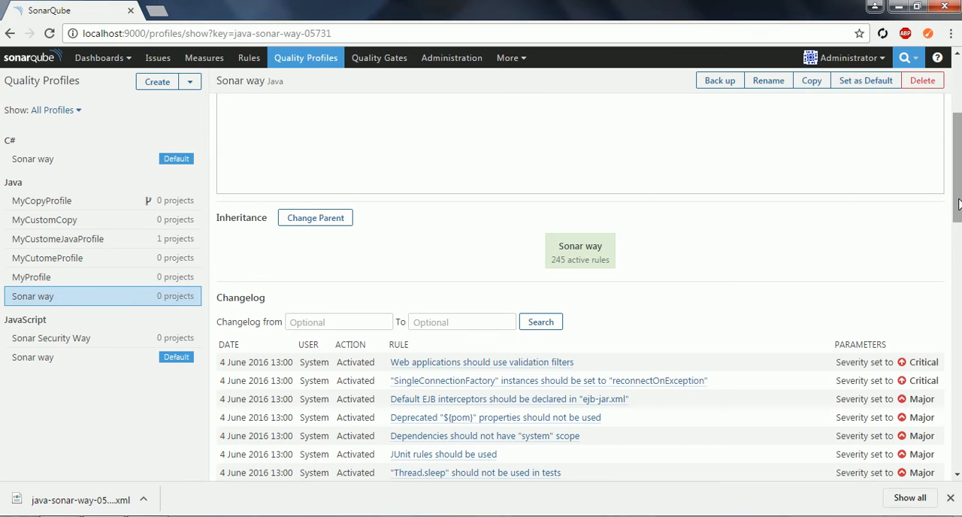
pyautogui.scroll(3, 958, 137)
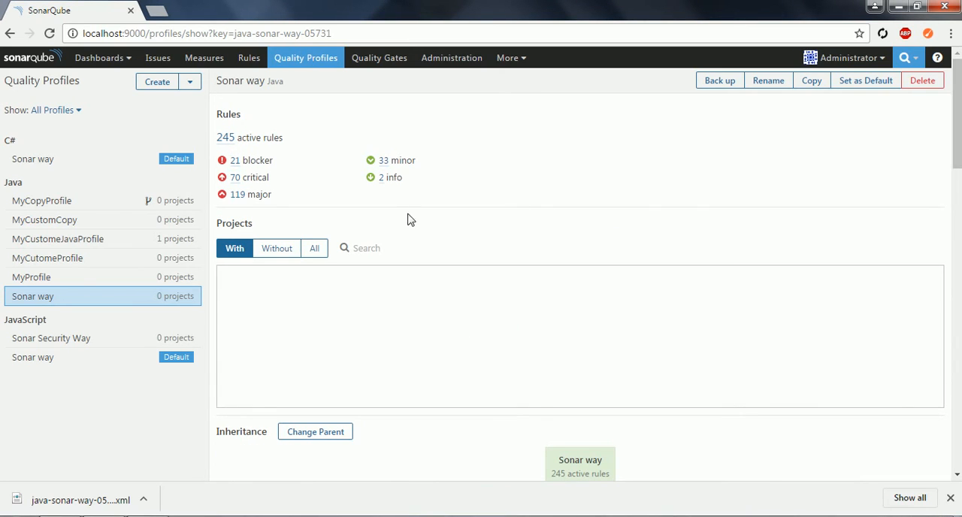
pyautogui.click(44, 306)
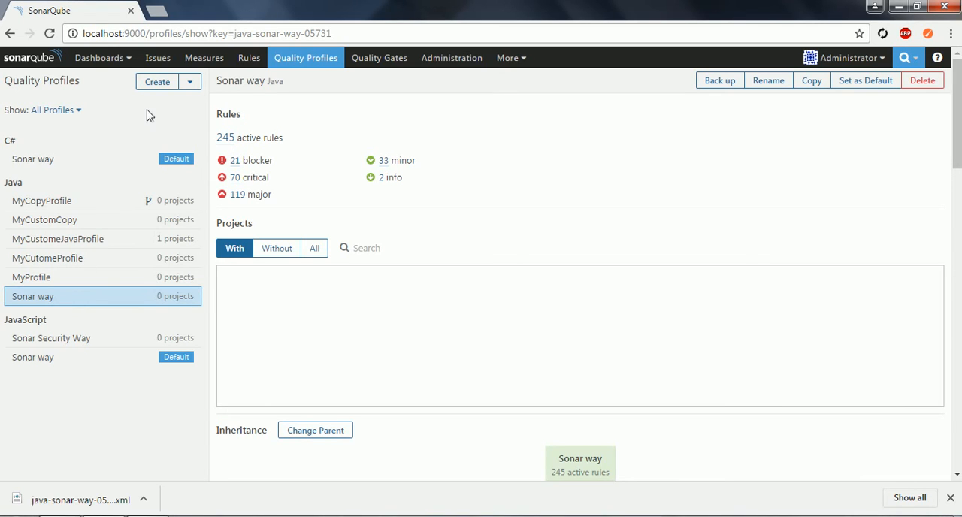
pyautogui.click(191, 85)
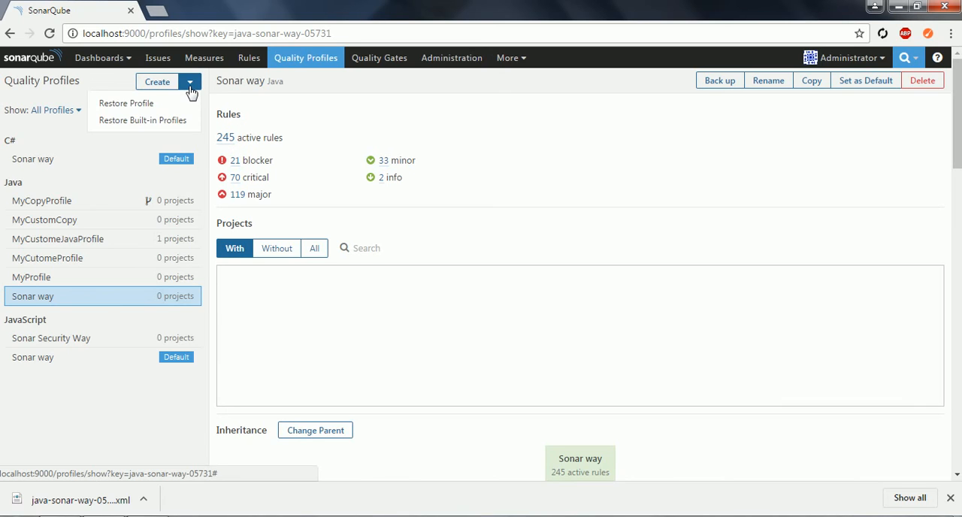
pyautogui.click(126, 106)
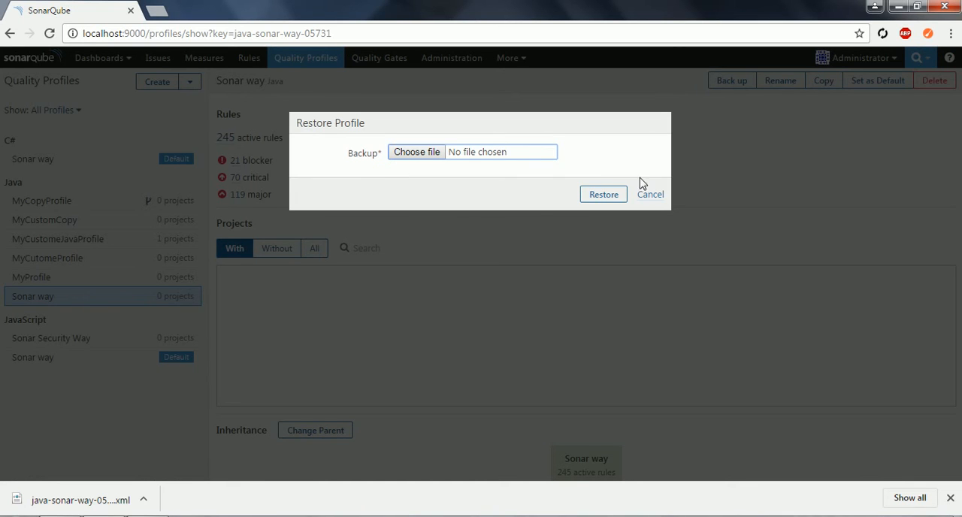
pyautogui.click(652, 195)
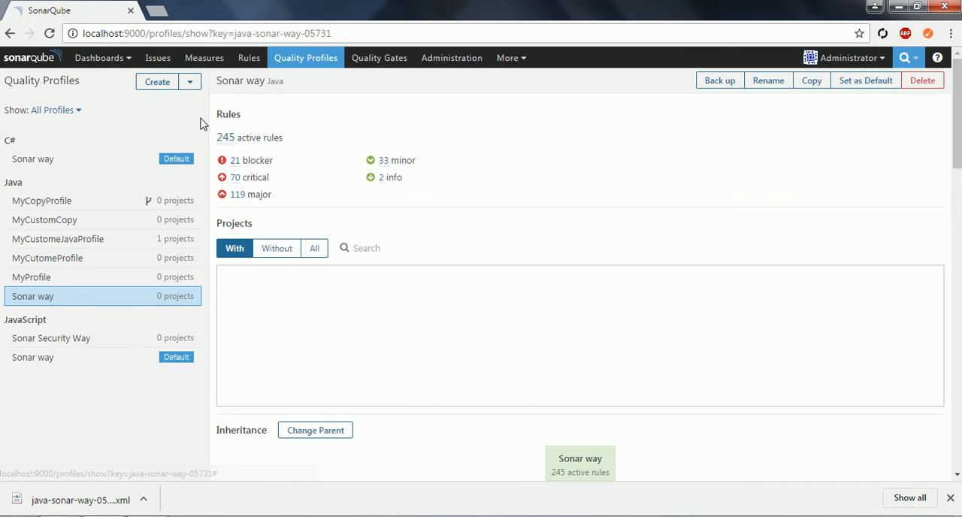
# - Restore the built-in quality profiles for the Java language
pyautogui.click(190, 82)
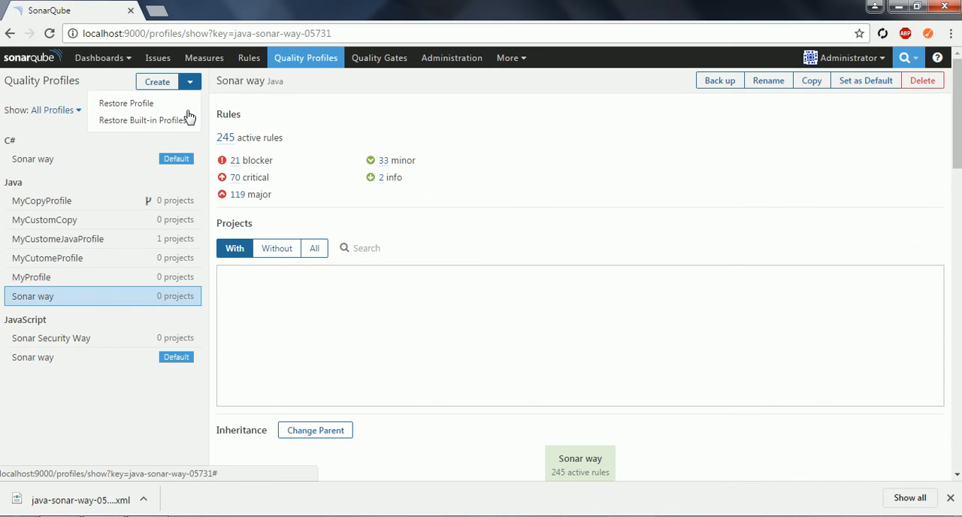
pyautogui.click(133, 127)
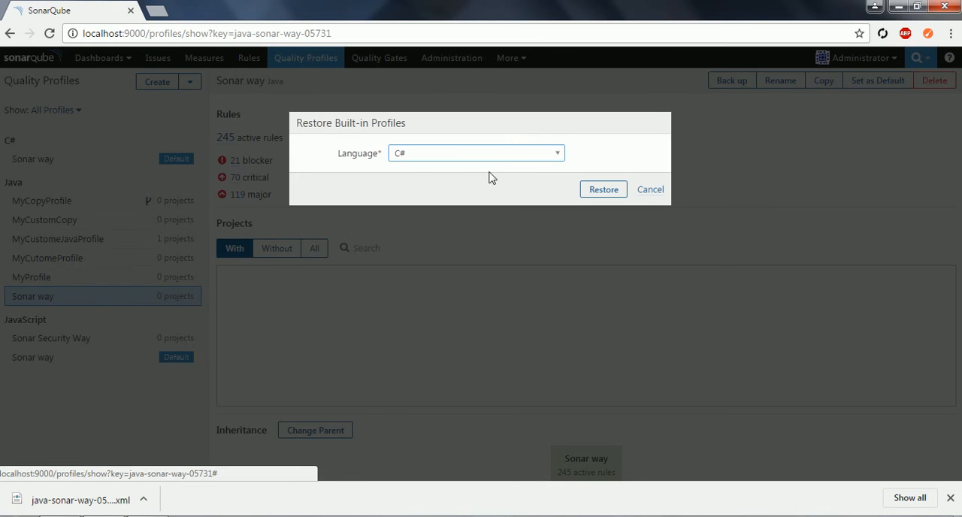
pyautogui.click(503, 161)
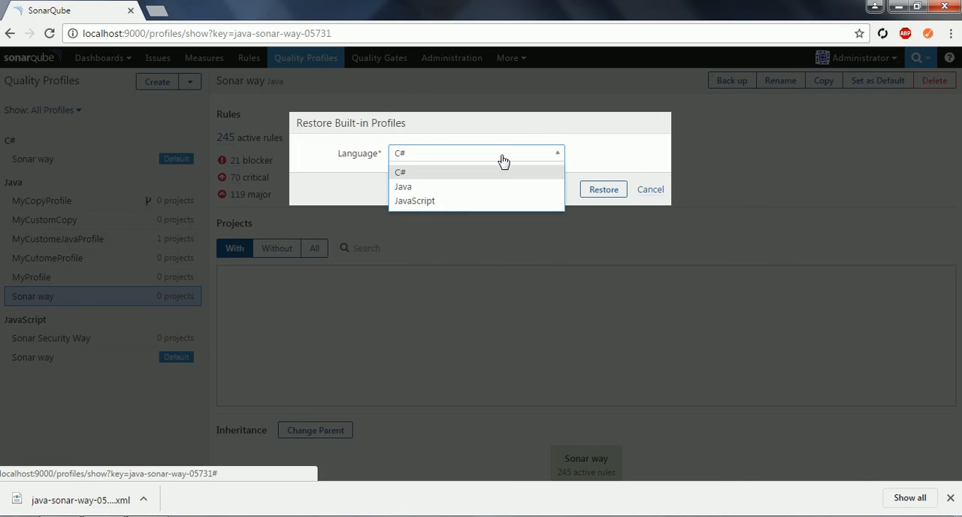
pyautogui.click(447, 187)
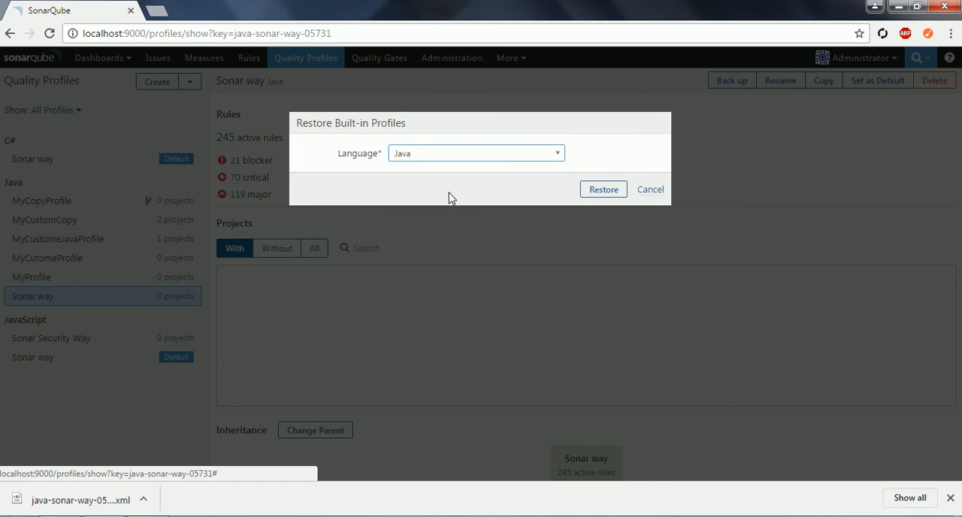
pyautogui.click(601, 197)
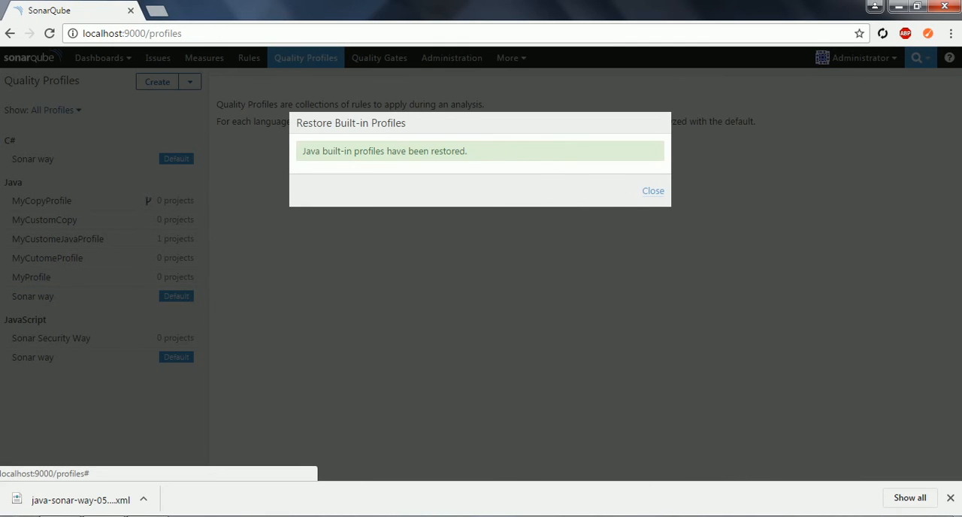
pyautogui.click(660, 196)
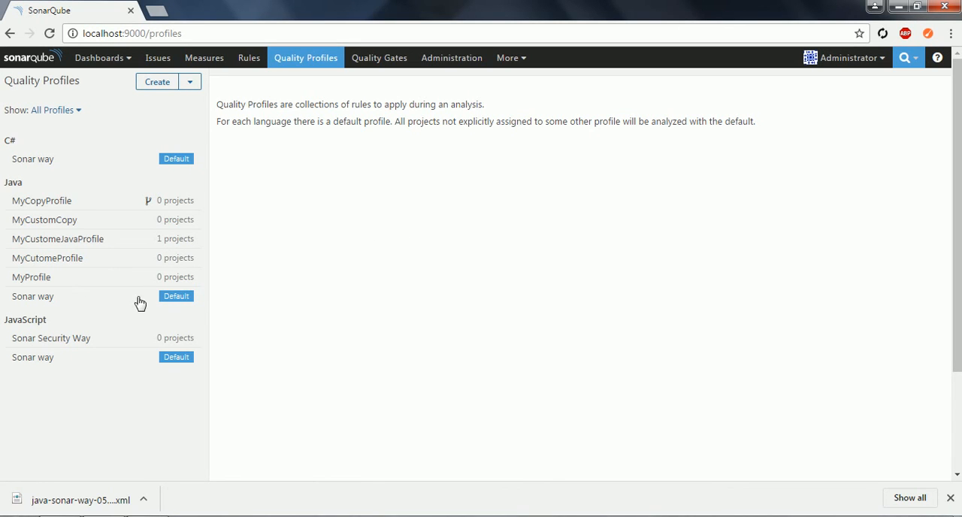
# - Set MyProfile as the default Java profile and switch the default back to Sonar way
pyautogui.click(93, 301)
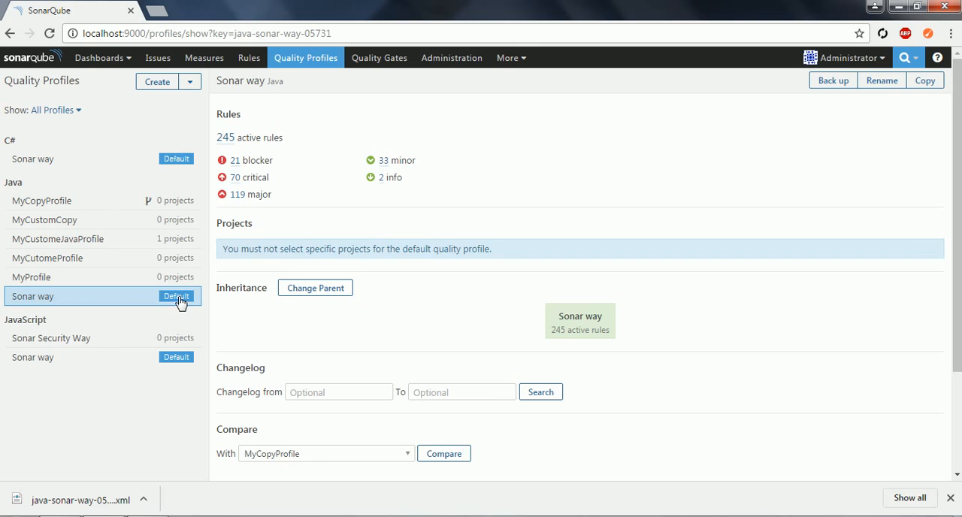
pyautogui.click(159, 284)
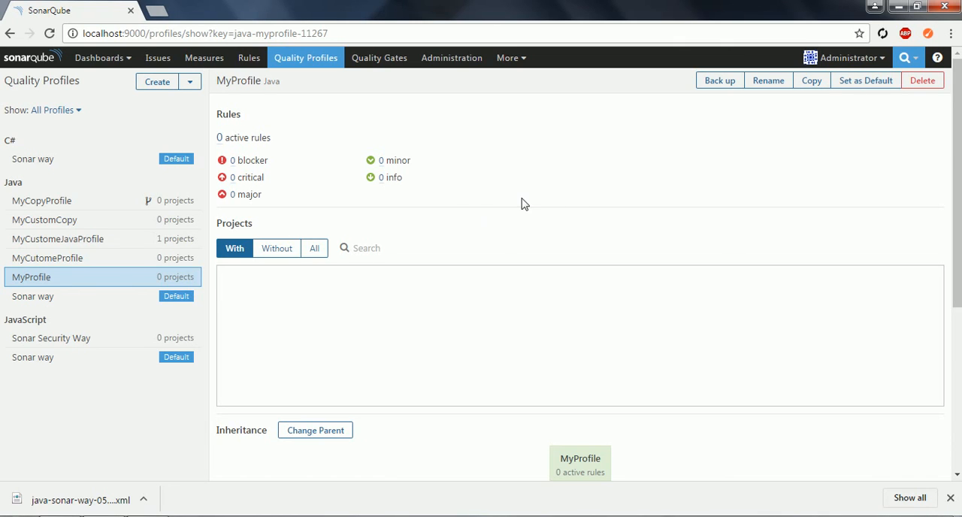
pyautogui.click(854, 85)
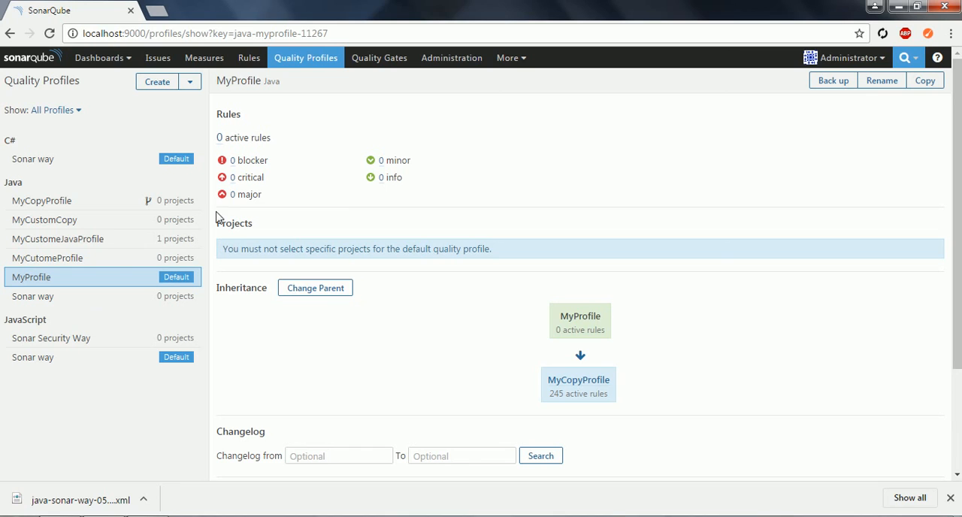
pyautogui.click(83, 301)
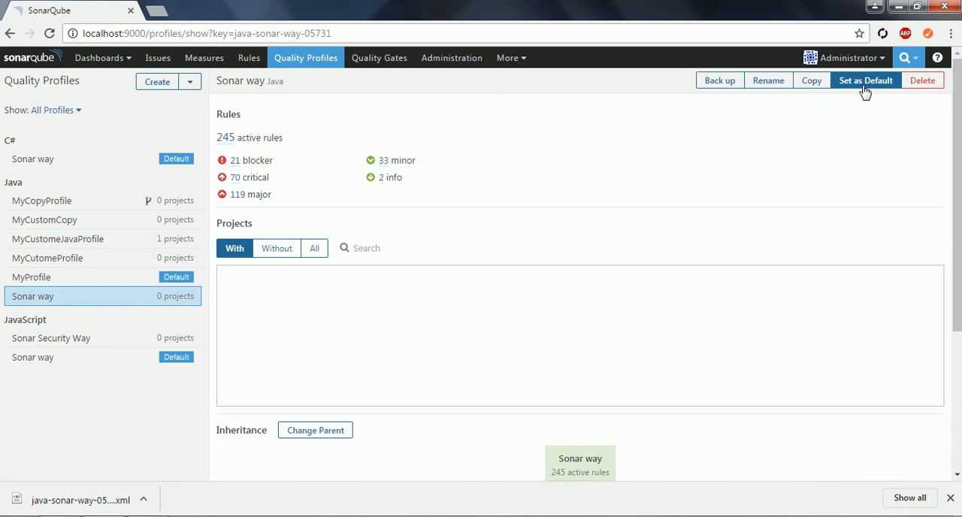
pyautogui.click(865, 88)
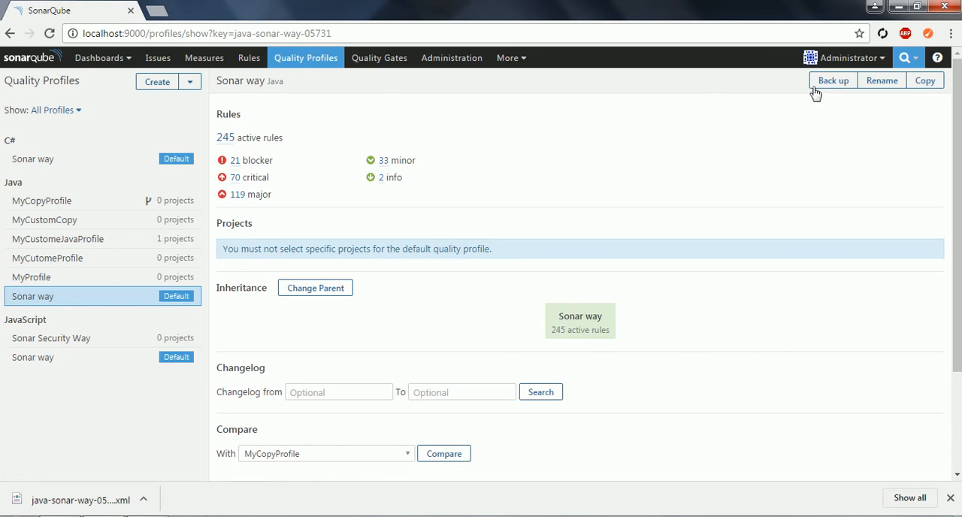
# - Reload the profile page and log out of the administrator account
pyautogui.click(916, 61)
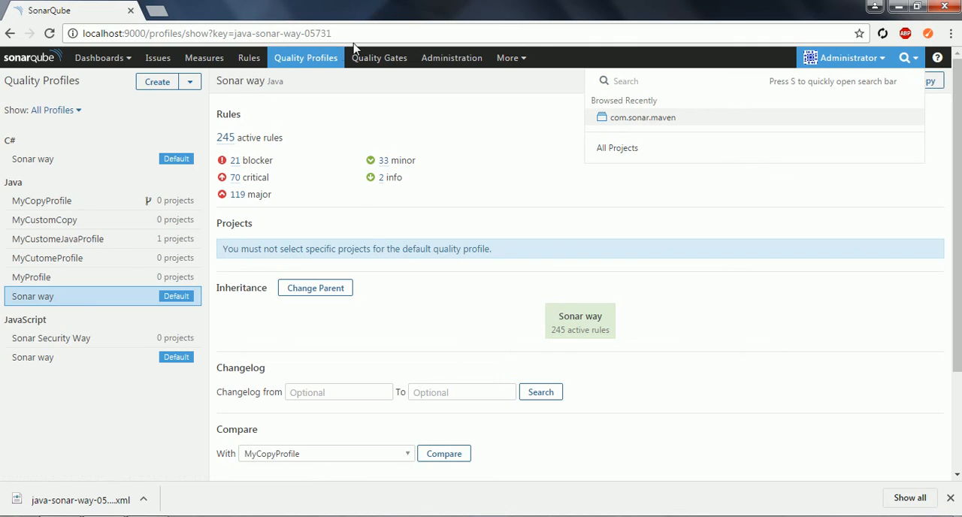
pyautogui.click(471, 37)
pyautogui.click(853, 67)
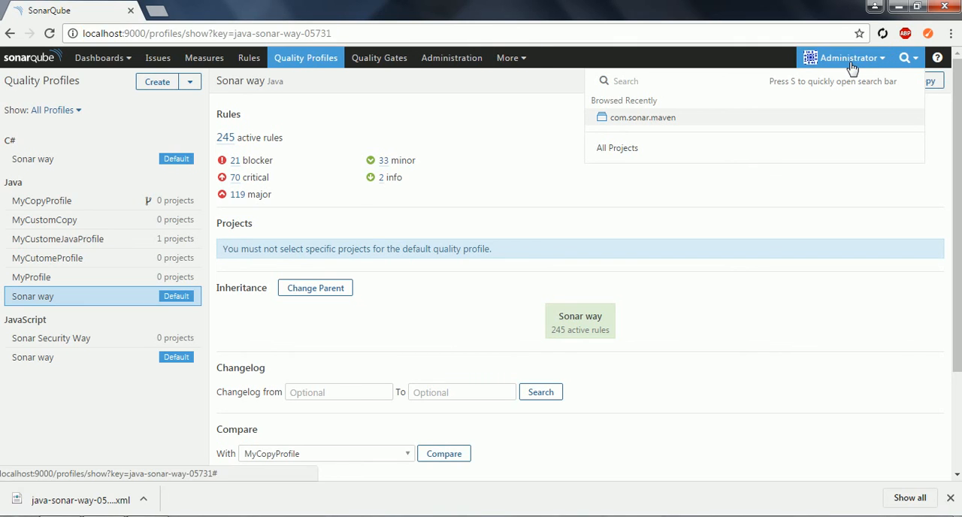
pyautogui.click(489, 38)
pyautogui.press('Return')
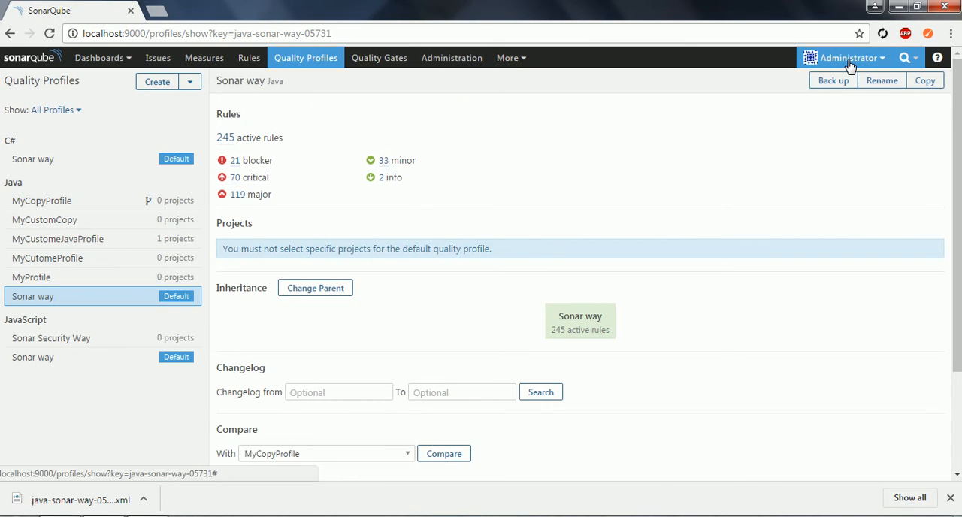
pyautogui.click(851, 60)
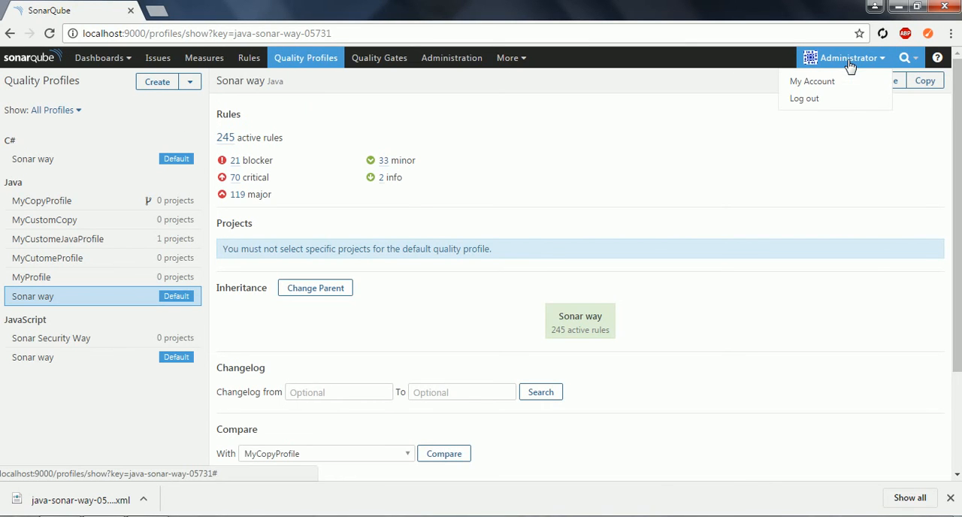
pyautogui.click(818, 105)
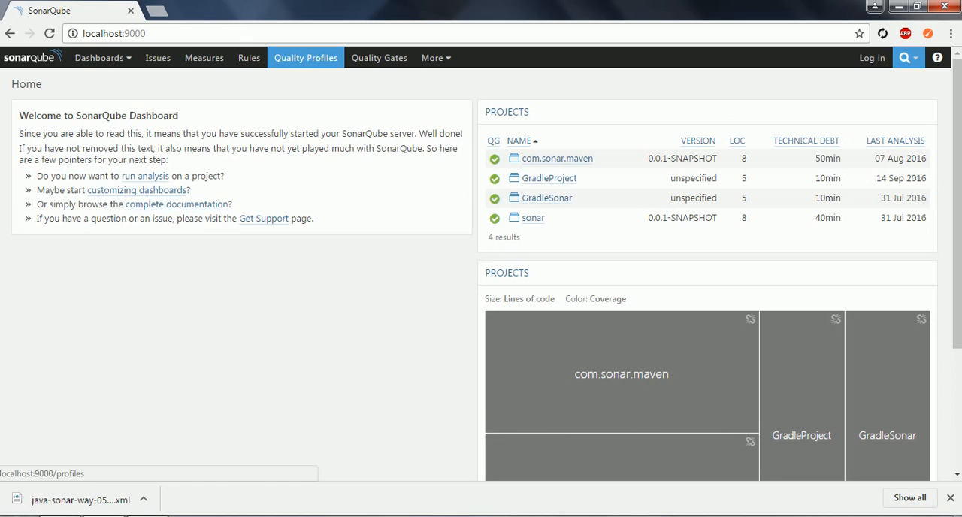
# - Open the Java Sonar way profile without being logged in and review its active rules
pyautogui.click(307, 68)
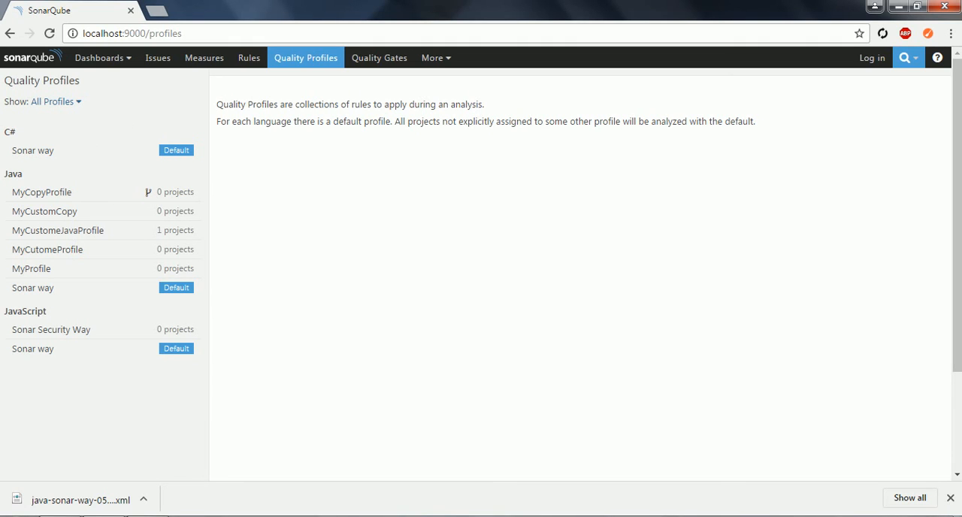
pyautogui.click(42, 295)
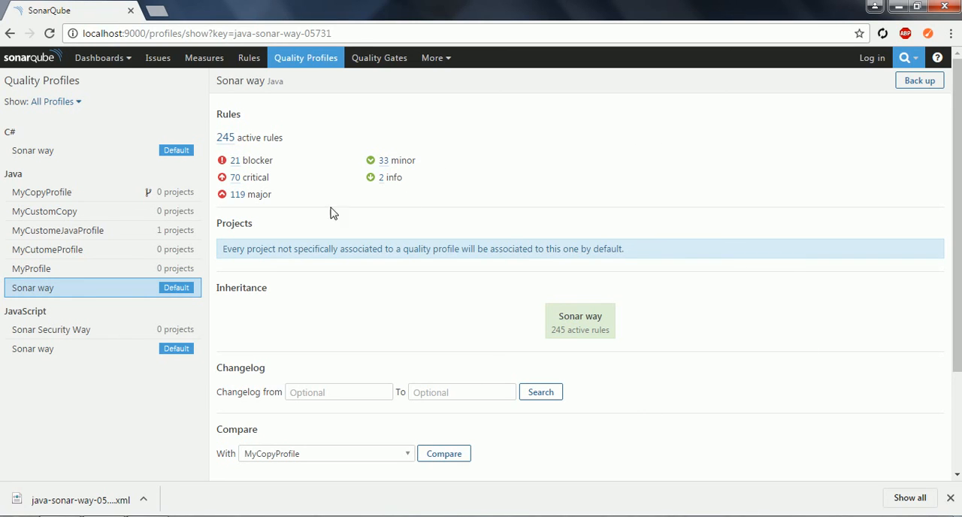
pyautogui.click(227, 139)
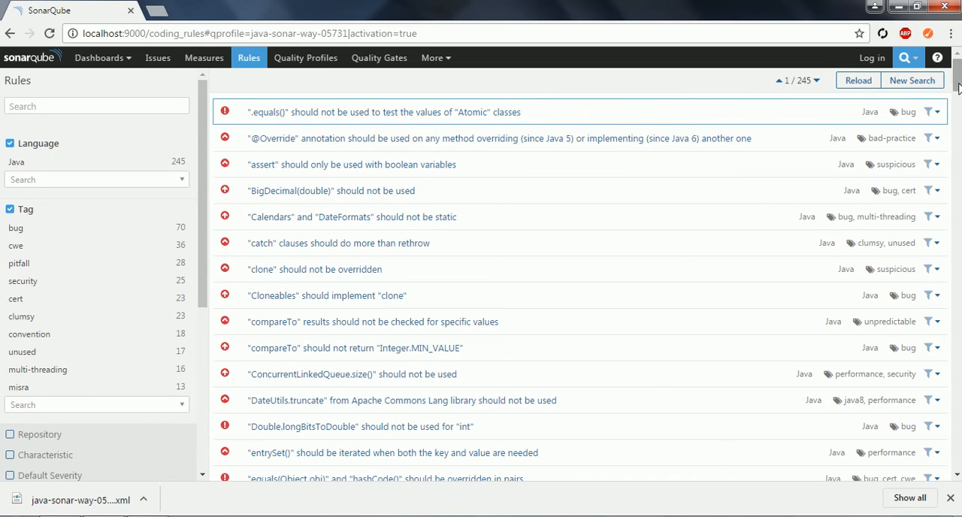
pyautogui.moveTo(958, 82)
pyautogui.mouseDown()
pyautogui.moveTo(958, 110)
pyautogui.moveTo(958, 82)
pyautogui.mouseUp()
# - Log in to the administrator account with the saved credentials
pyautogui.click(873, 58)
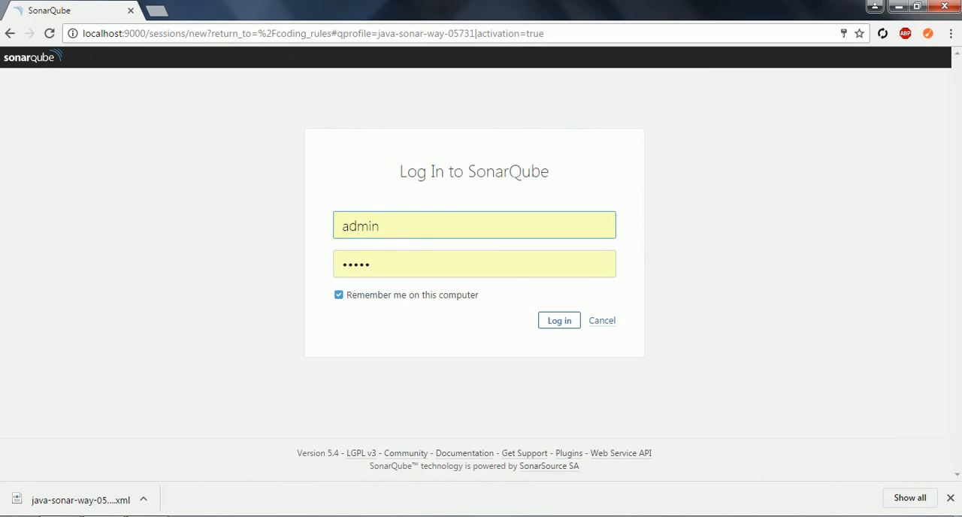
pyautogui.click(558, 322)
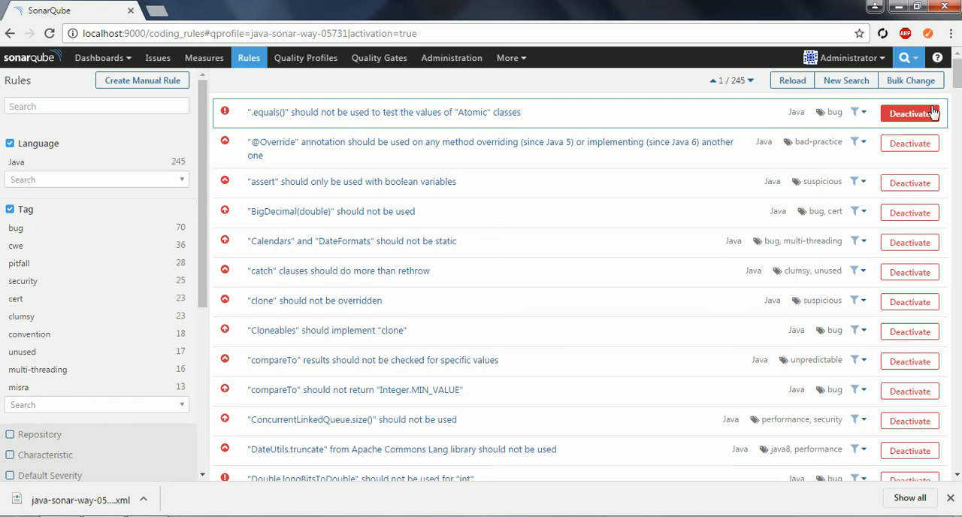
# - Deactivate the rule ".equals()" should not be used to test the values of "Atomic" classes in the Java Sonar way profile
pyautogui.moveTo(958, 90)
pyautogui.mouseDown()
pyautogui.moveTo(958, 102)
pyautogui.moveTo(958, 83)
pyautogui.mouseUp()
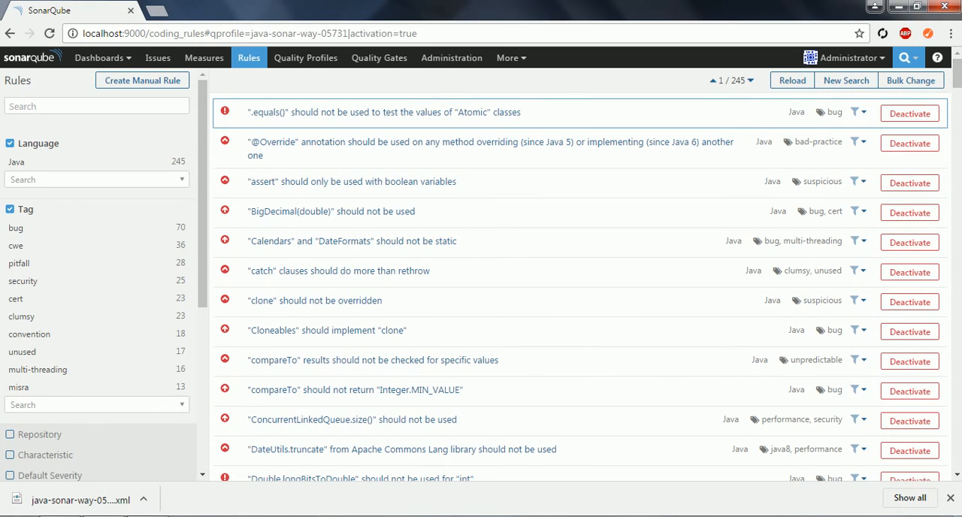
pyautogui.click(905, 121)
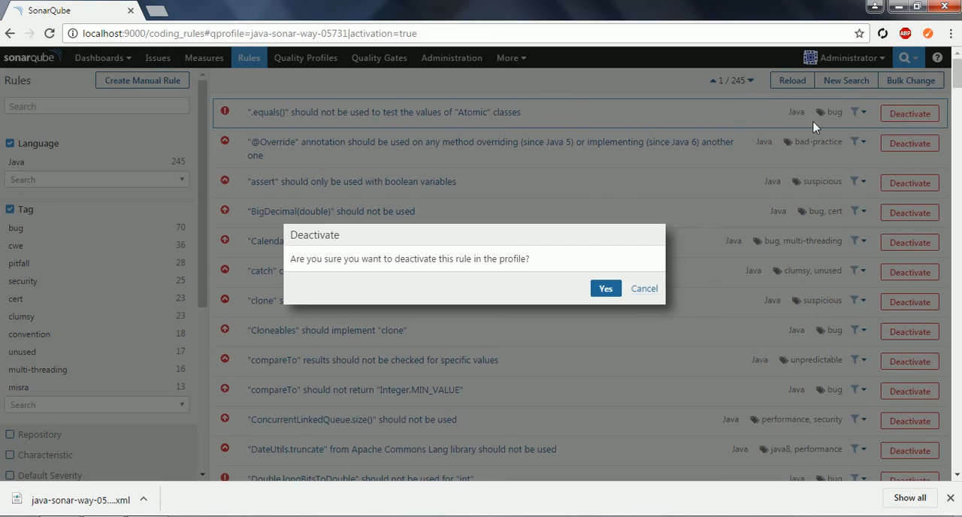
pyautogui.click(606, 290)
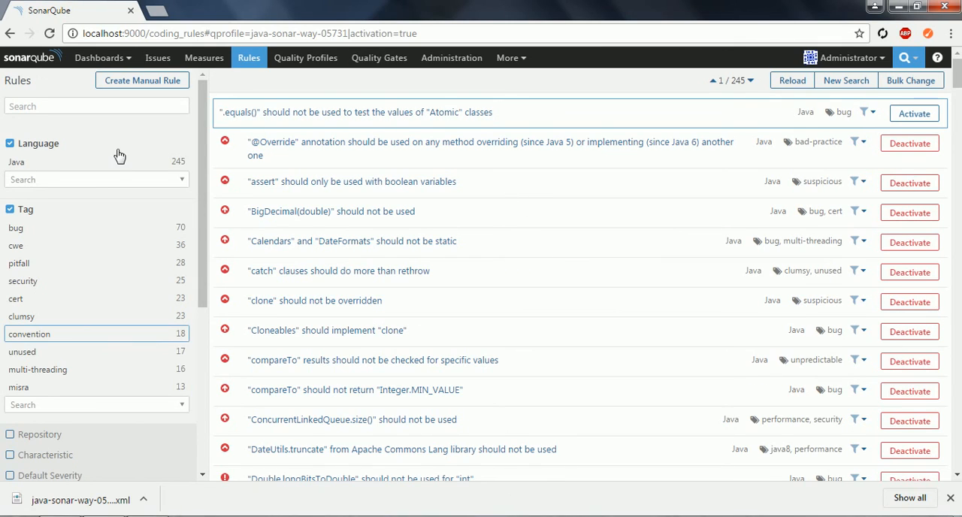
# - Reopen the Java Sonar way quality profile and open its list of active rules
pyautogui.click(310, 64)
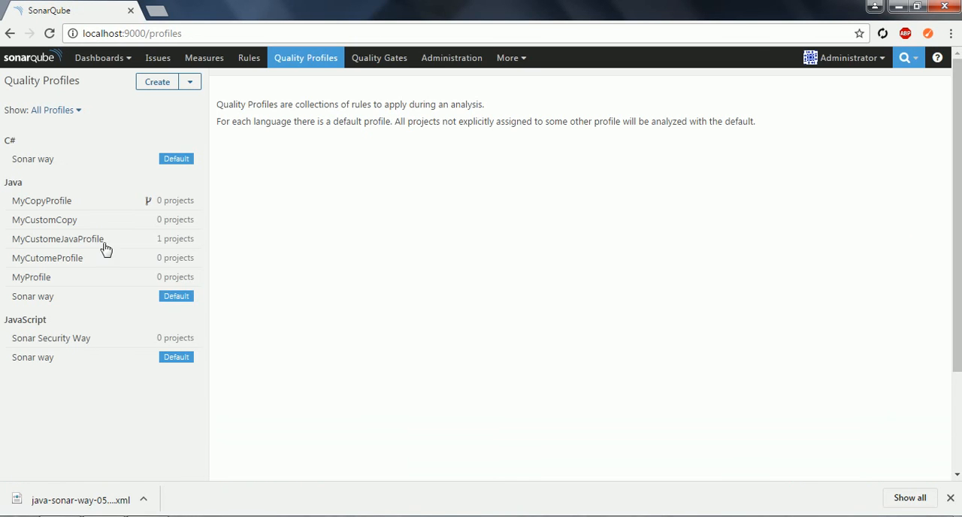
pyautogui.click(43, 299)
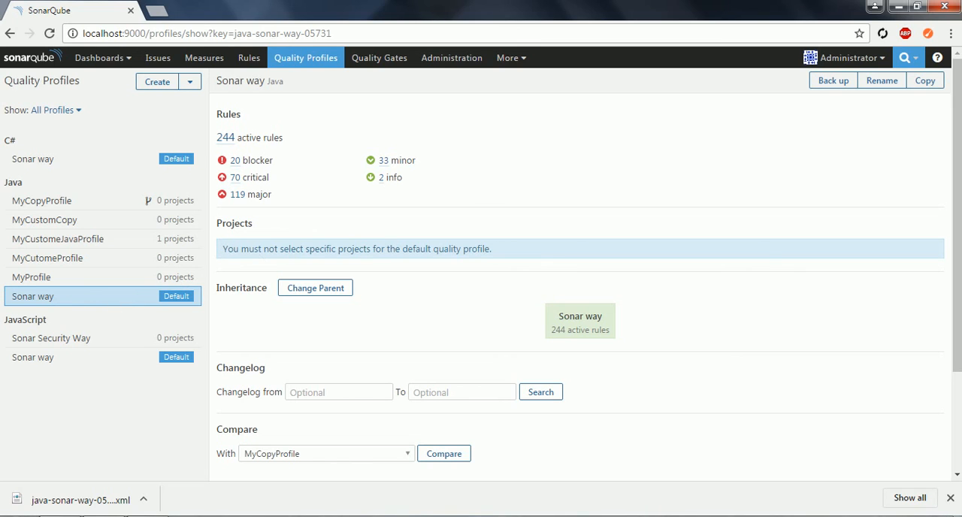
pyautogui.click(227, 139)
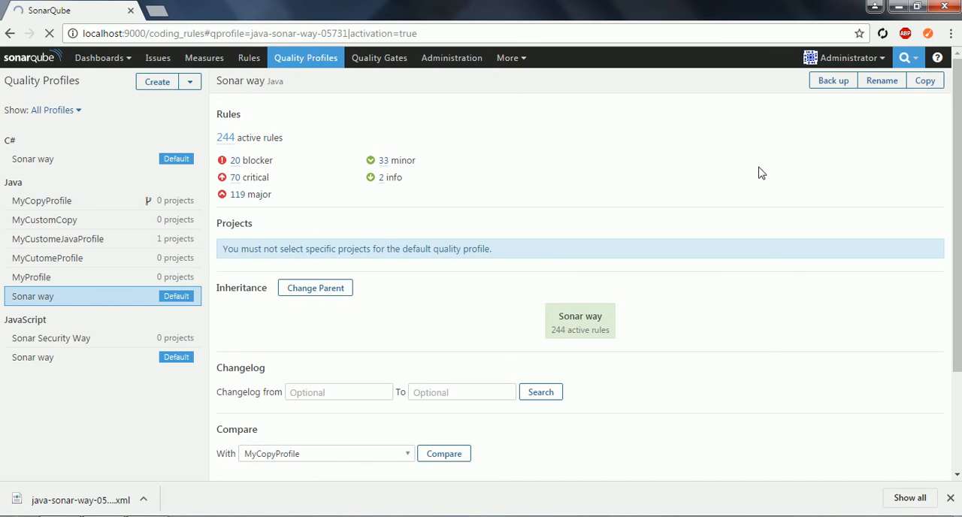